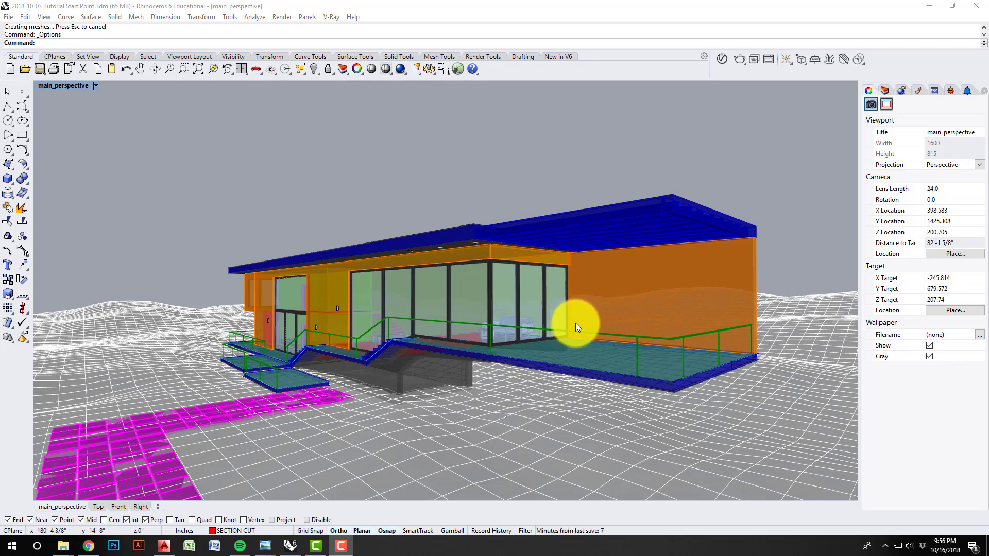
Step: Orbit, pan, and orbit again in the perspective view to see the house from another side
{"action": "right_click_drag", "start_coordinate": [576, 323], "coordinate": [543, 321]}
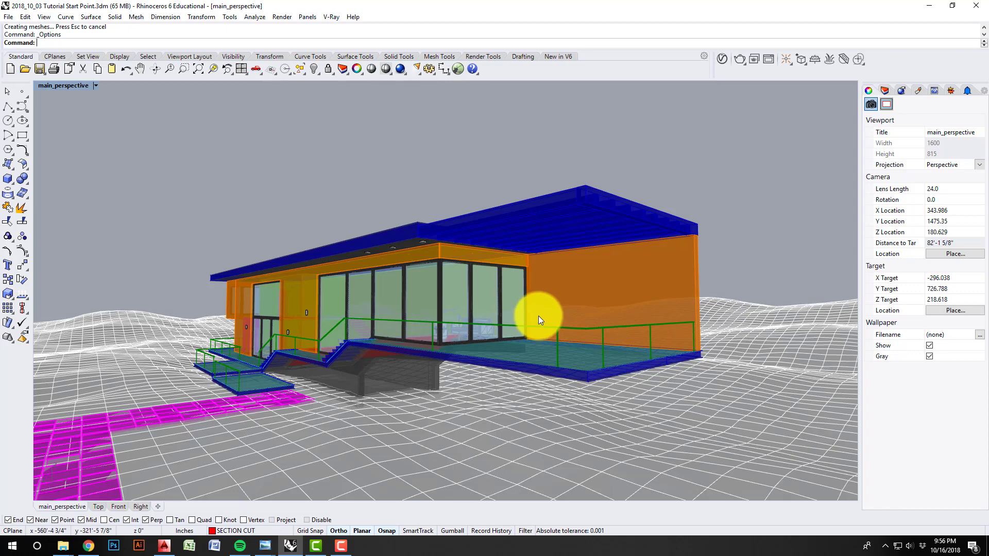
{"action": "mouse_move", "coordinate": [542, 322]}
{"action": "right_mouse_down", "text": "shift"}
{"action": "mouse_move", "coordinate": [550, 330]}
{"action": "mouse_move", "coordinate": [540, 324]}
{"action": "right_mouse_up", "text": "shift"}
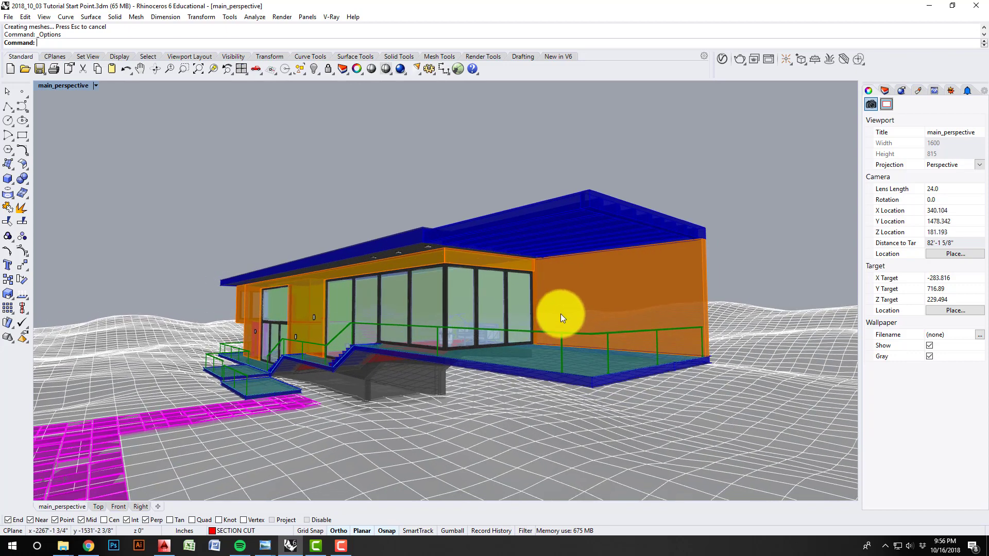
{"action": "right_click_drag", "start_coordinate": [393, 360], "coordinate": [387, 350]}
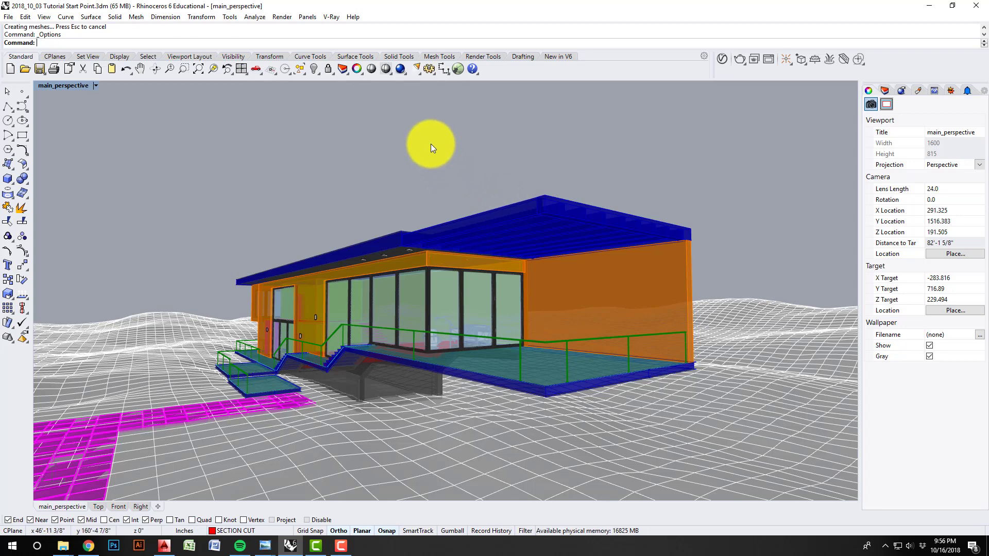
Step: In Options > Units, keep Inches as model units and set display precision to 1' 1-1/4"
{"action": "left_click", "coordinate": [429, 68]}
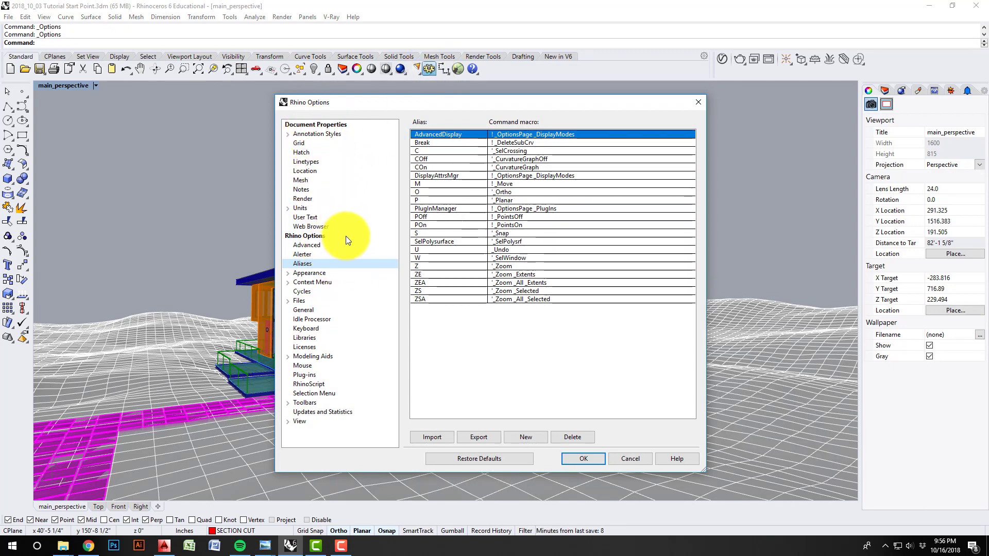
{"action": "left_click", "coordinate": [323, 125]}
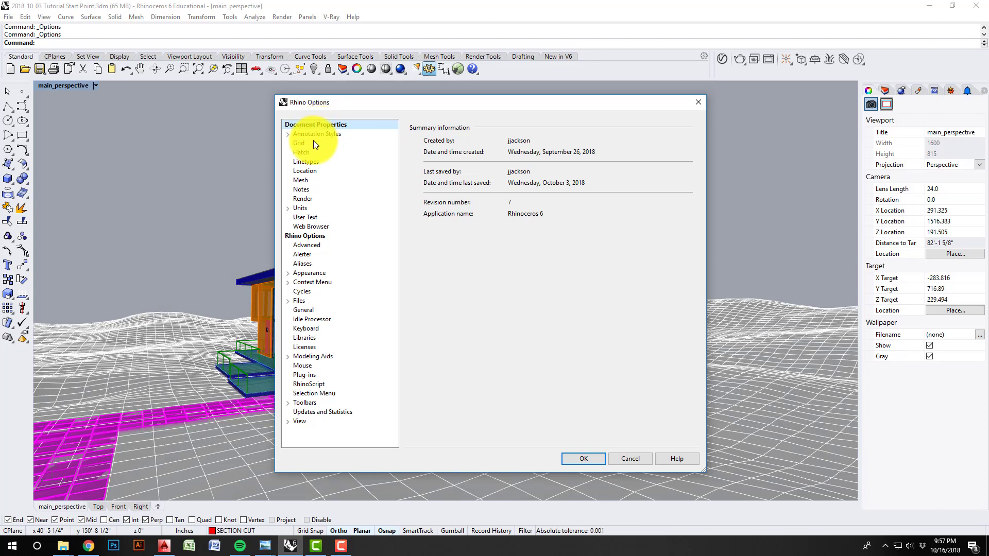
{"action": "left_click", "coordinate": [301, 208]}
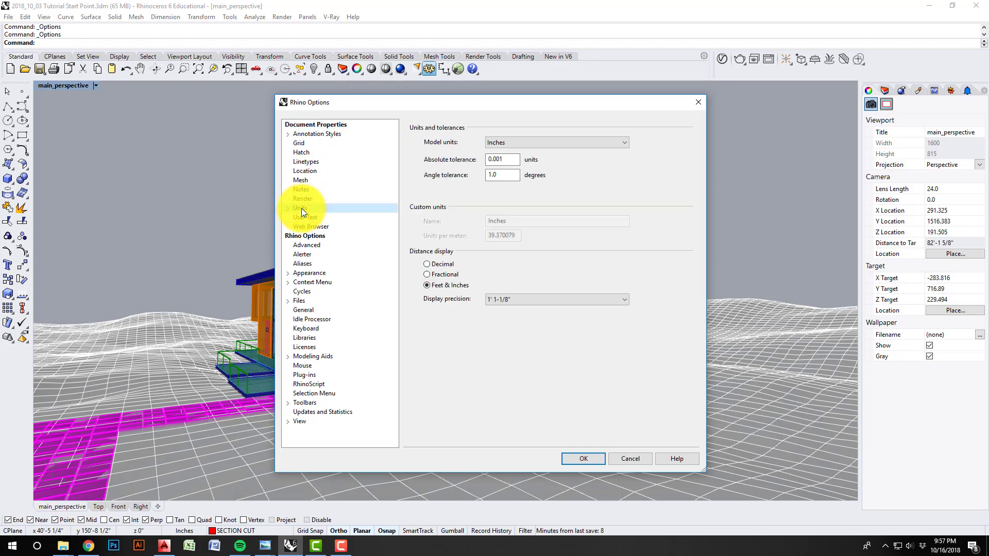
{"action": "left_click", "coordinate": [601, 149]}
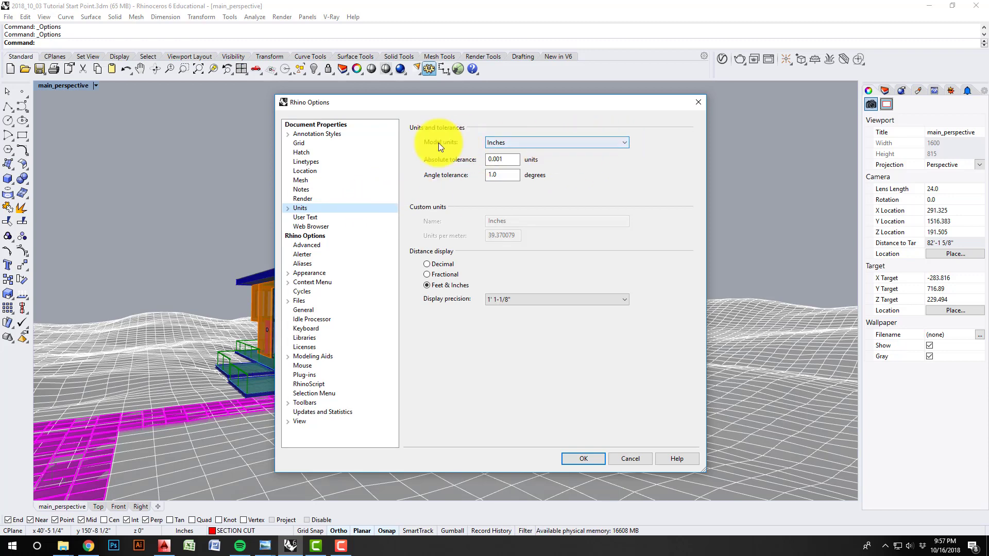
{"action": "left_click", "coordinate": [620, 144]}
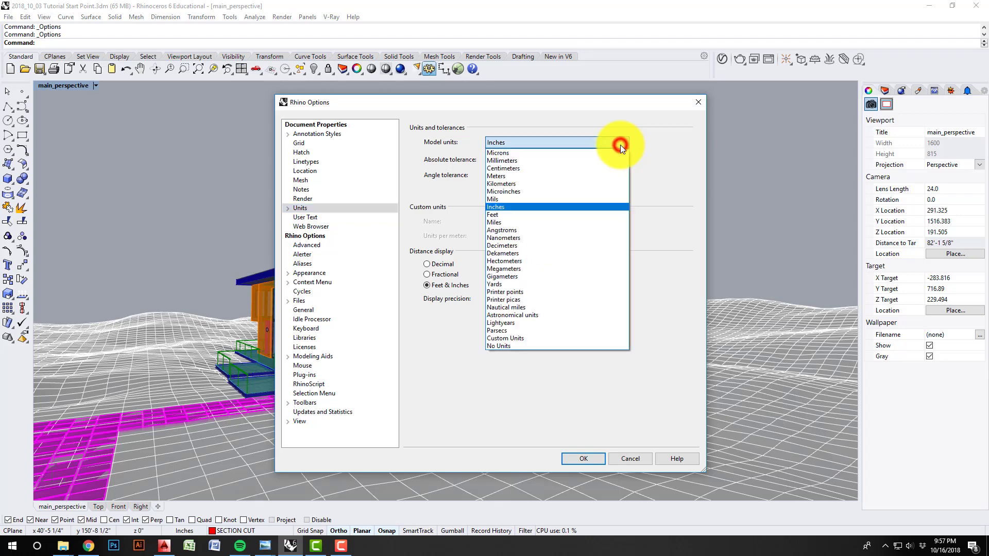
{"action": "left_click", "coordinate": [603, 207]}
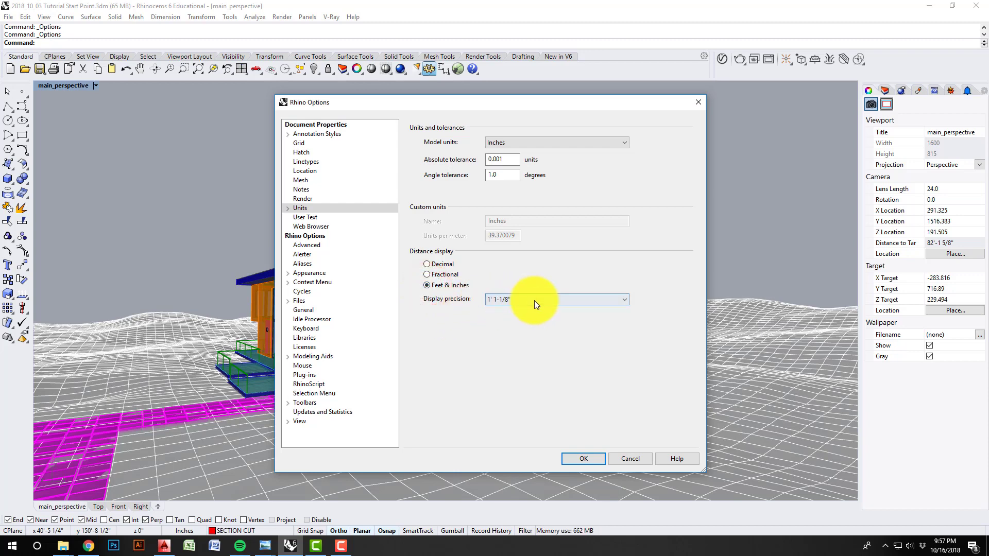
{"action": "left_click", "coordinate": [618, 301]}
{"action": "left_click", "coordinate": [614, 325]}
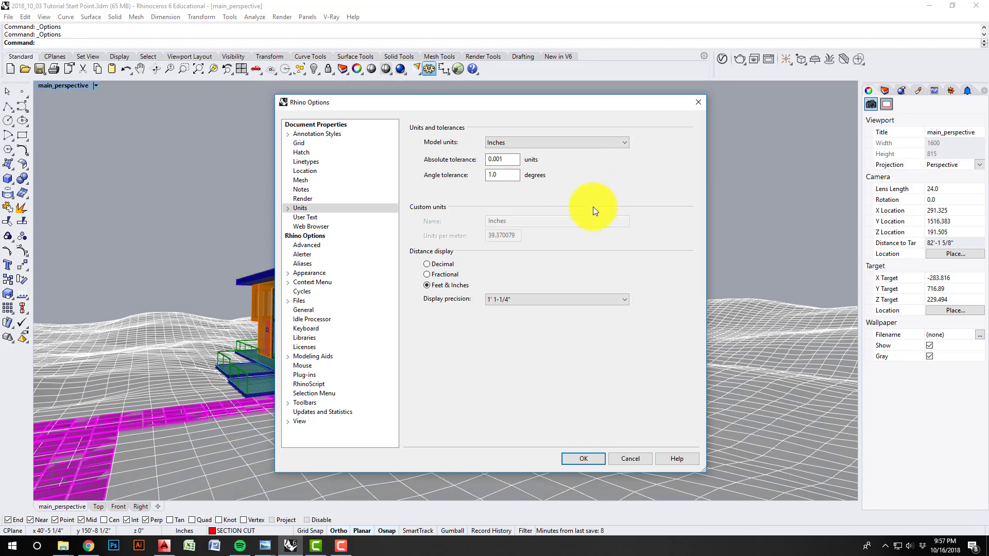
{"action": "left_click", "coordinate": [515, 351]}
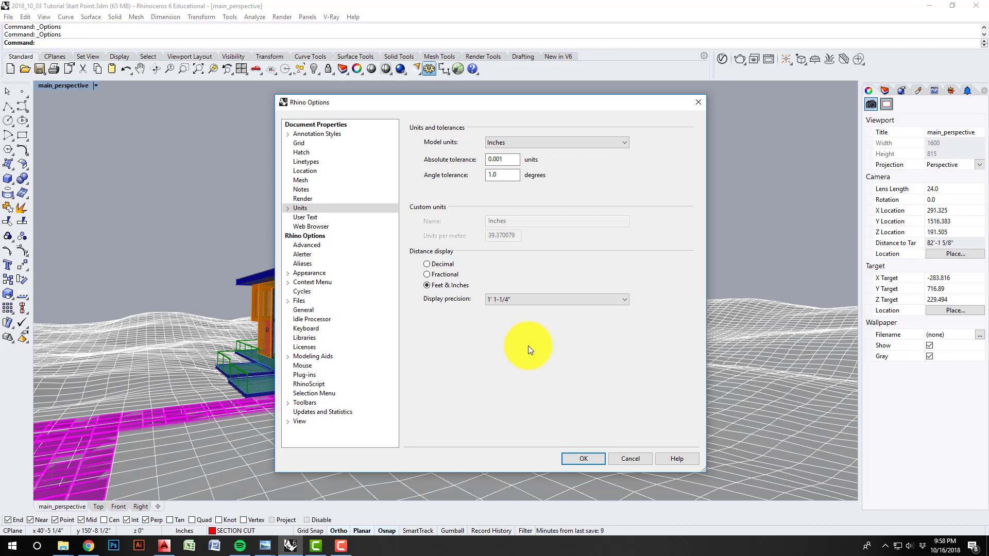
Step: On the Aliases page, change alias C's macro to 'copy'
{"action": "left_click", "coordinate": [308, 263]}
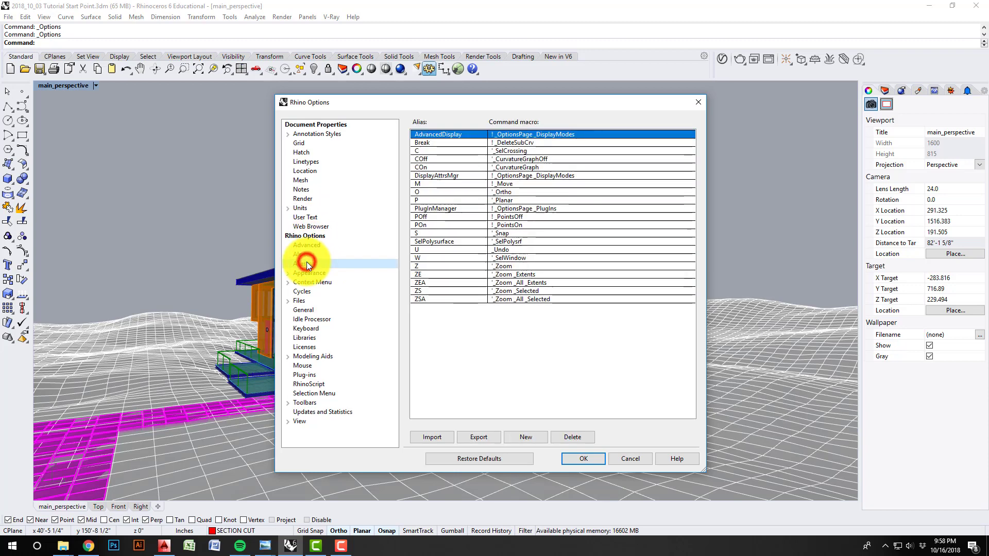
{"action": "left_click", "coordinate": [512, 150]}
{"action": "left_click", "coordinate": [512, 149]}
{"action": "type", "text": "copy"}
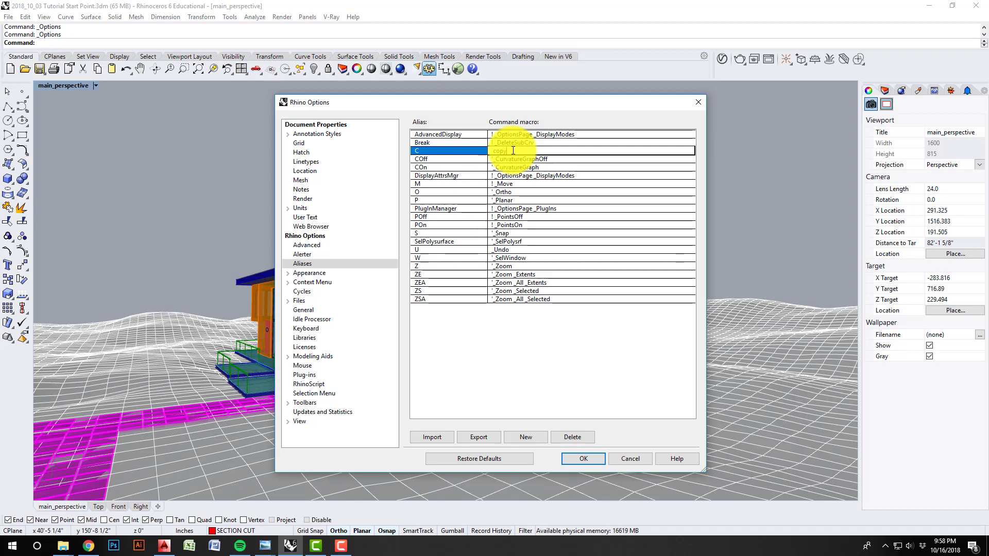
{"action": "left_click", "coordinate": [512, 326]}
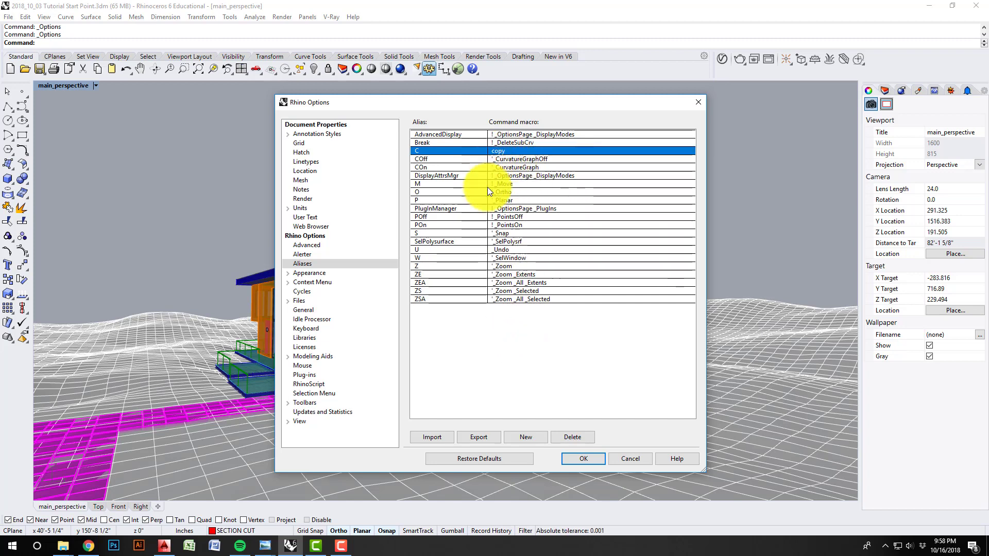
Step: Add a new alias 'tr' with the macro 'trim'
{"action": "left_click", "coordinate": [530, 438]}
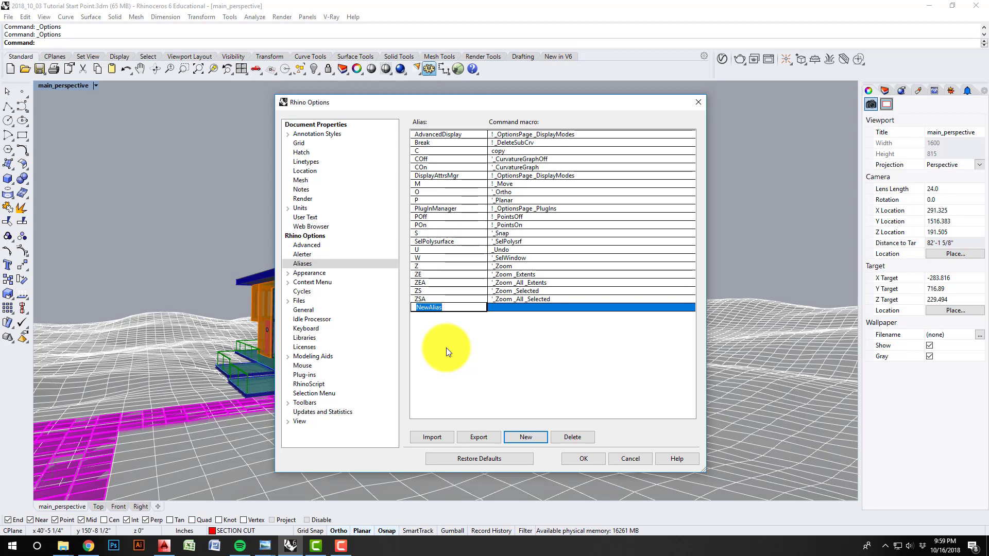
{"action": "type", "text": "tr"}
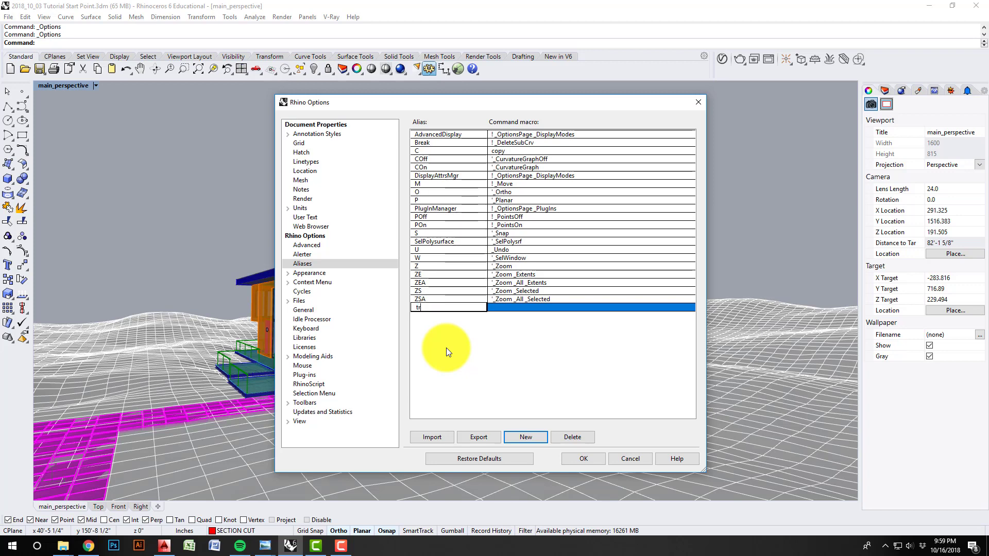
{"action": "left_click", "coordinate": [504, 307]}
{"action": "type", "text": "trim"}
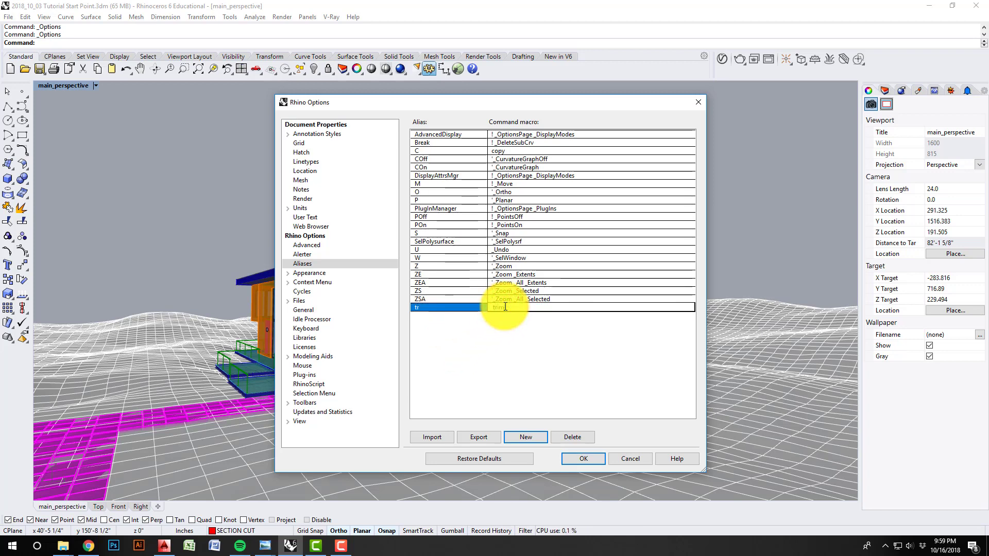
{"action": "left_click", "coordinate": [503, 340]}
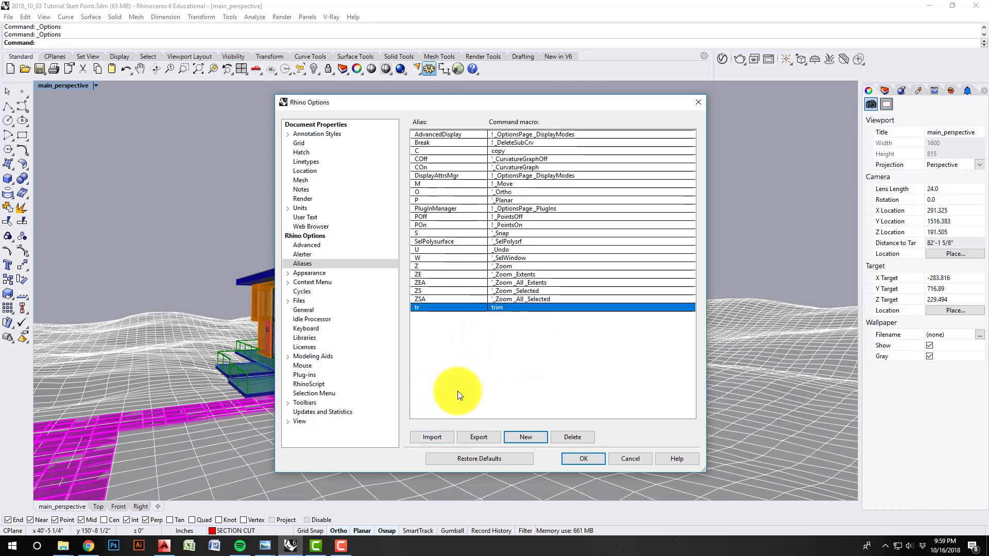
Step: Import aliases from Desktop Aliases.txt, replacing all existing ones, and scroll through the list
{"action": "left_click", "coordinate": [433, 437]}
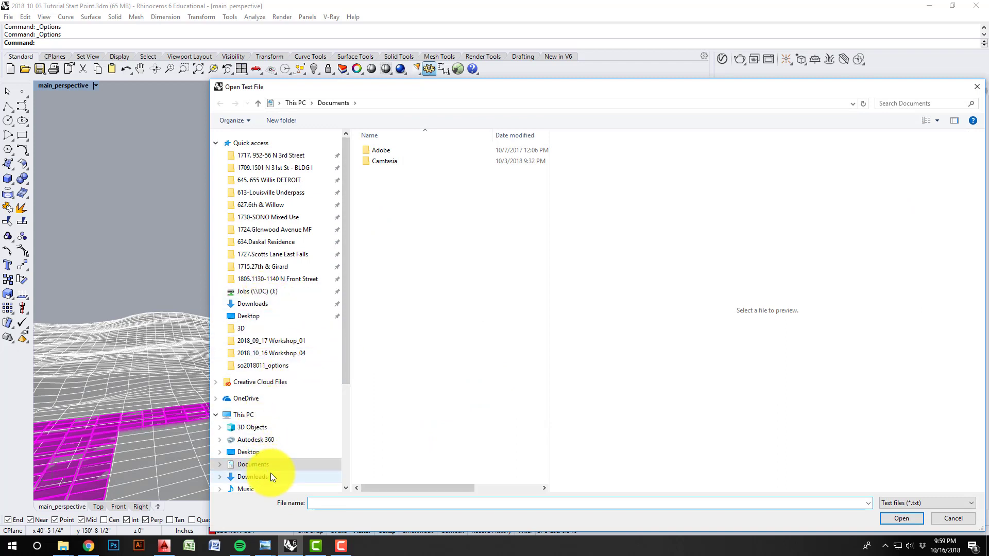
{"action": "left_click", "coordinate": [270, 453]}
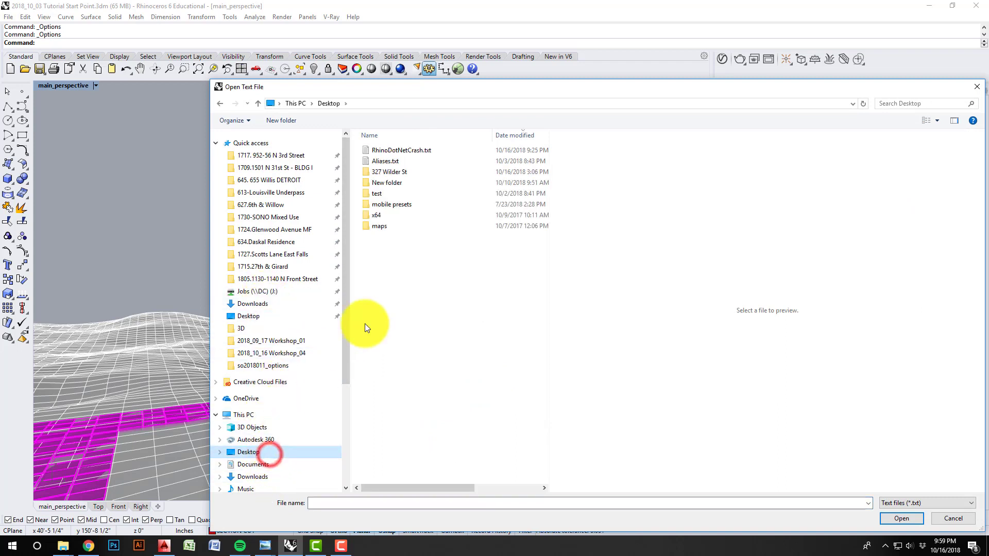
{"action": "left_click", "coordinate": [388, 160]}
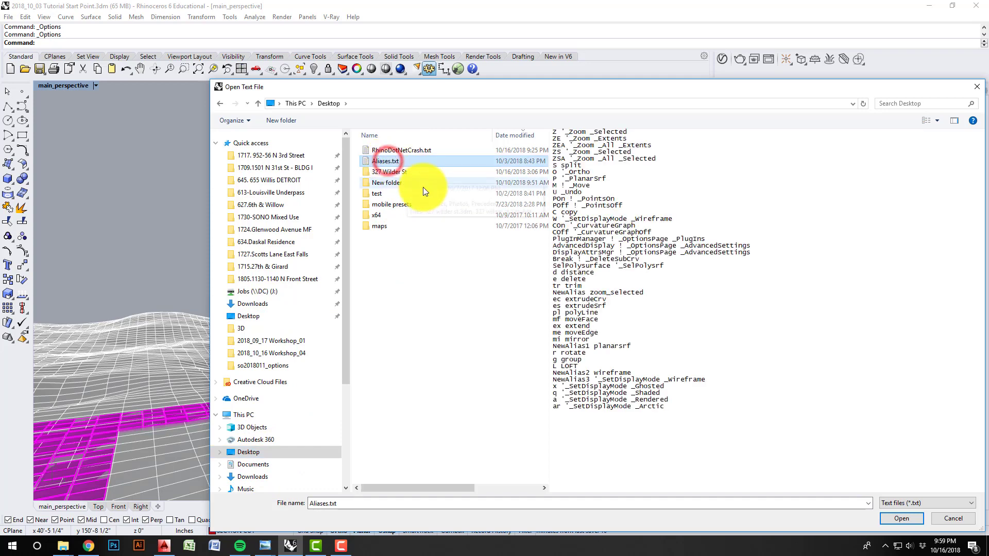
{"action": "left_click", "coordinate": [902, 518]}
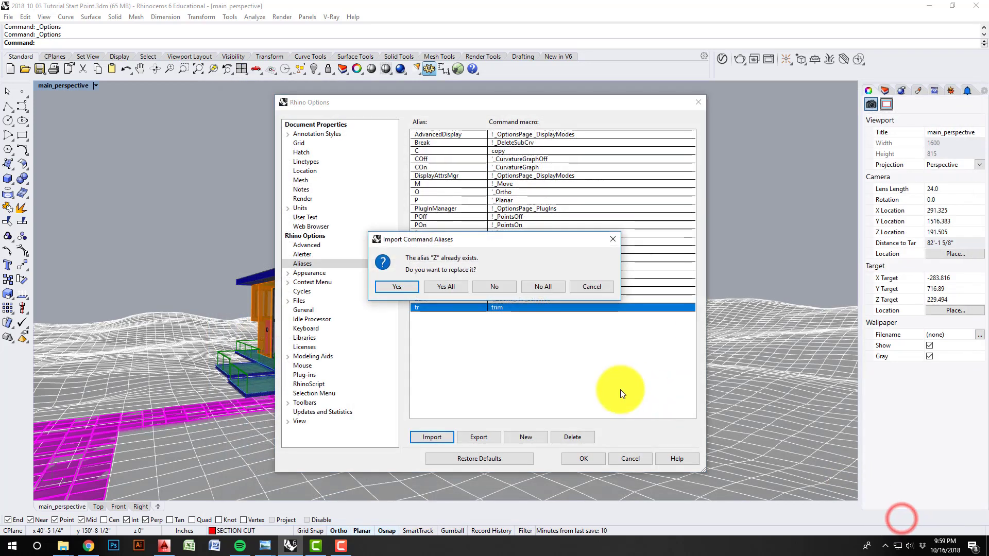
{"action": "left_click", "coordinate": [446, 289]}
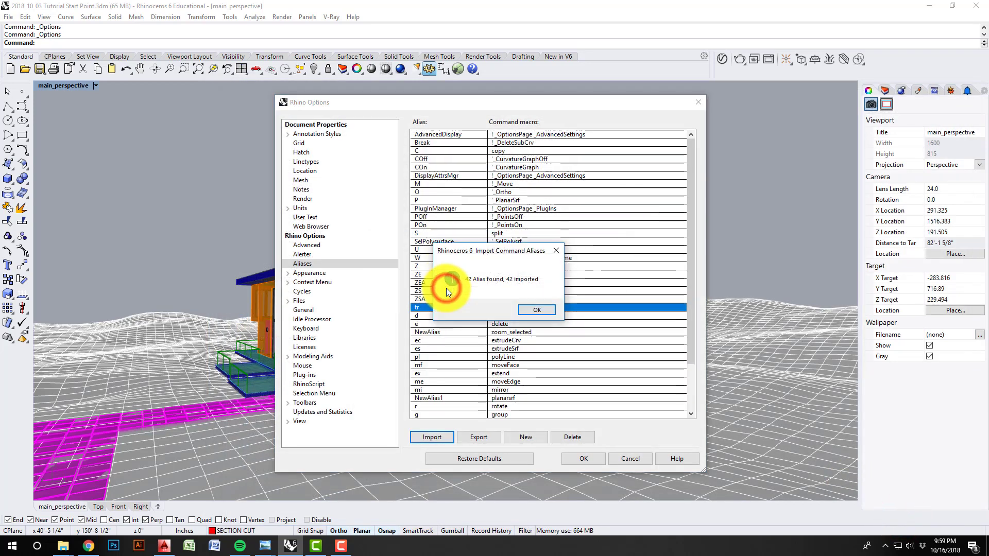
{"action": "left_click", "coordinate": [542, 311]}
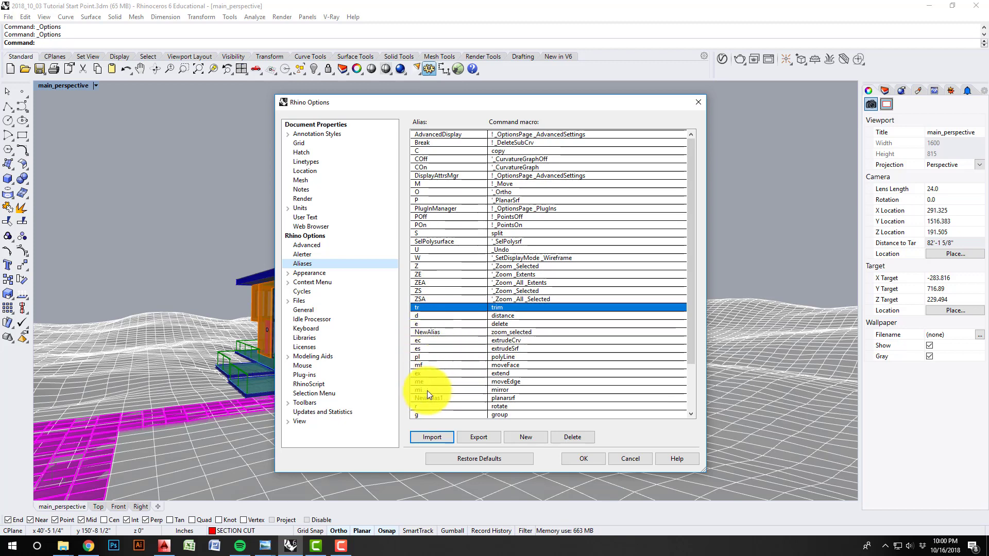
{"action": "scroll", "coordinate": [438, 389], "scroll_direction": "down", "scroll_amount": 1}
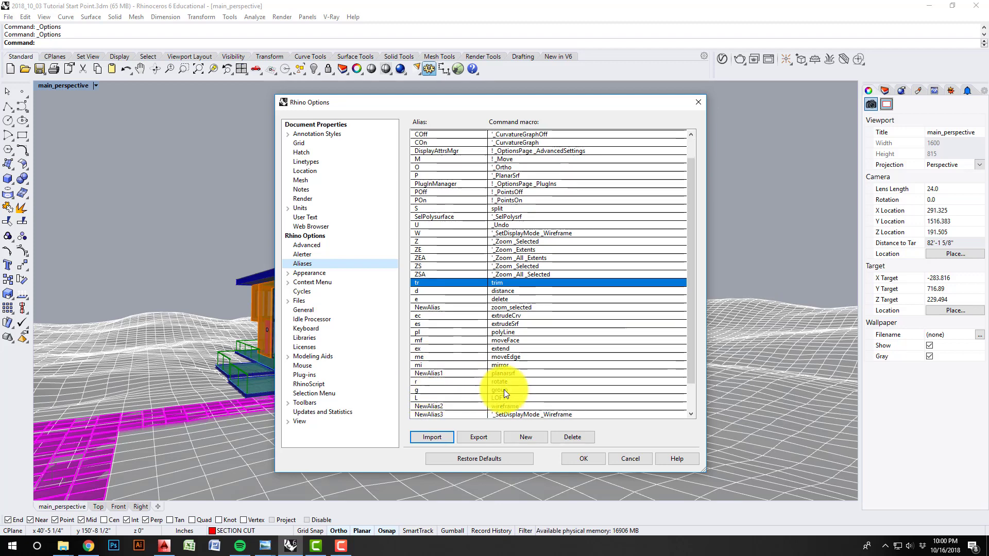
{"action": "scroll", "coordinate": [533, 383], "scroll_direction": "down", "scroll_amount": 2}
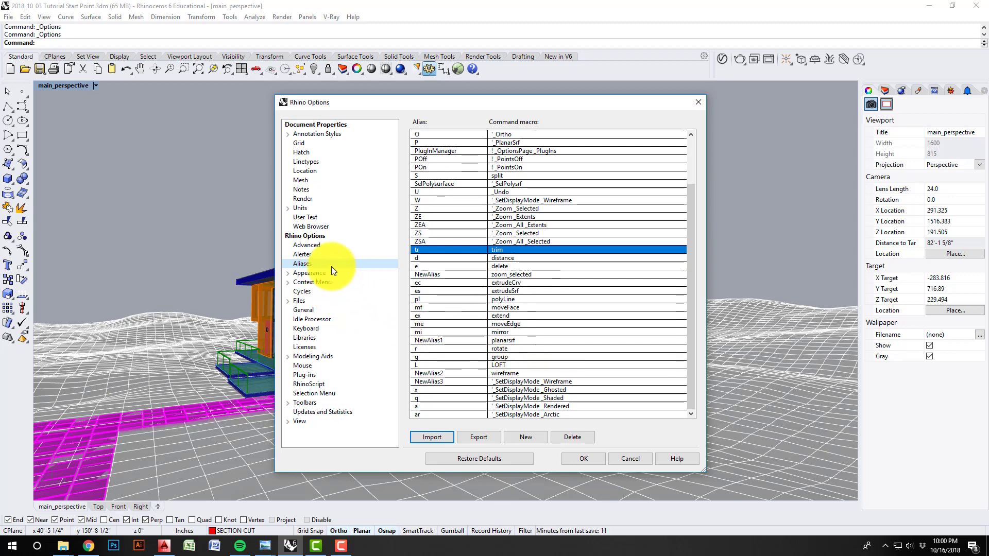
Step: Check the Files page autosave settings, browsing for a new autosave file then cancelling
{"action": "left_click", "coordinate": [317, 237]}
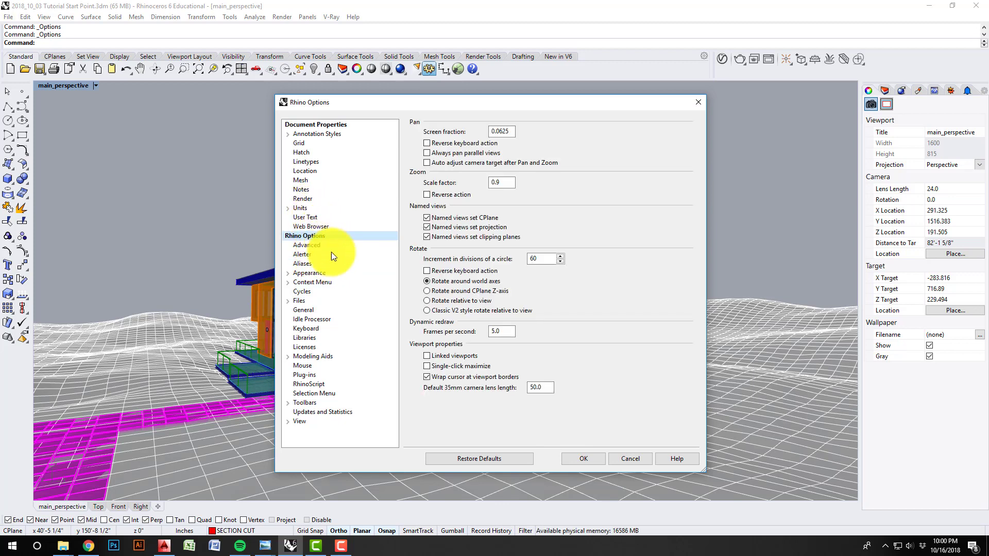
{"action": "left_click", "coordinate": [301, 302]}
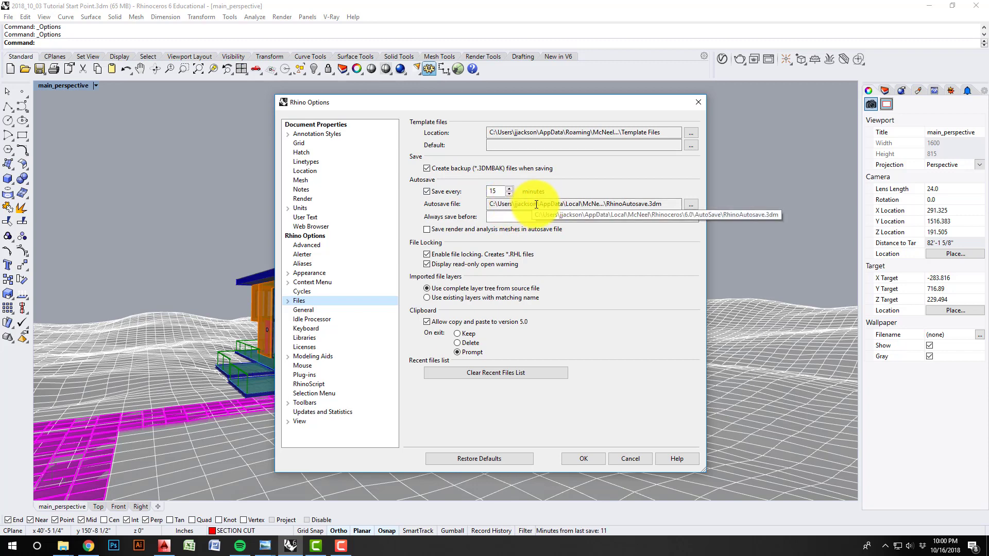
{"action": "left_click", "coordinate": [691, 206]}
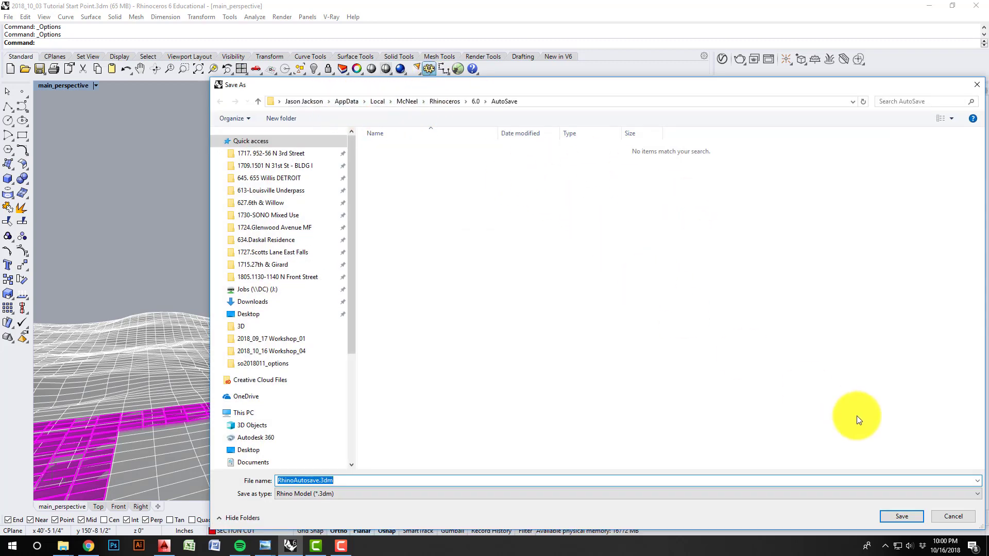
{"action": "left_click", "coordinate": [954, 517]}
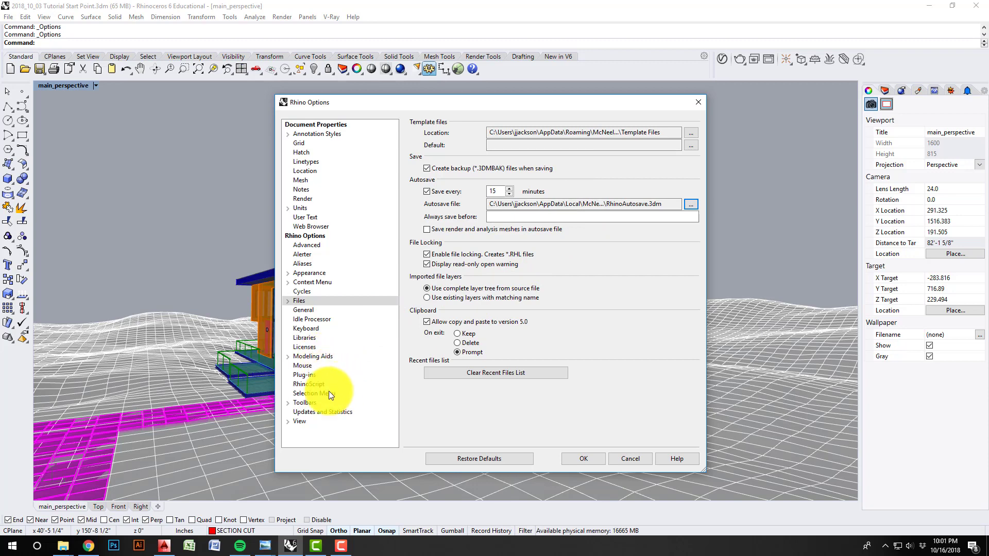
Step: For Wireframe display mode, turn off isocurves and set edge thickness to 1
{"action": "left_click", "coordinate": [300, 422]}
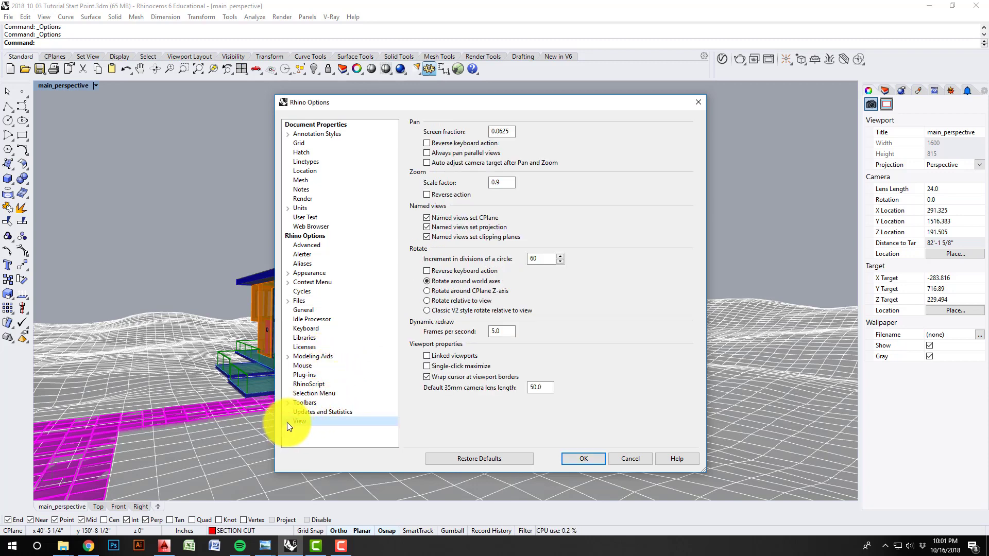
{"action": "left_click", "coordinate": [287, 422]}
{"action": "left_click", "coordinate": [296, 432]}
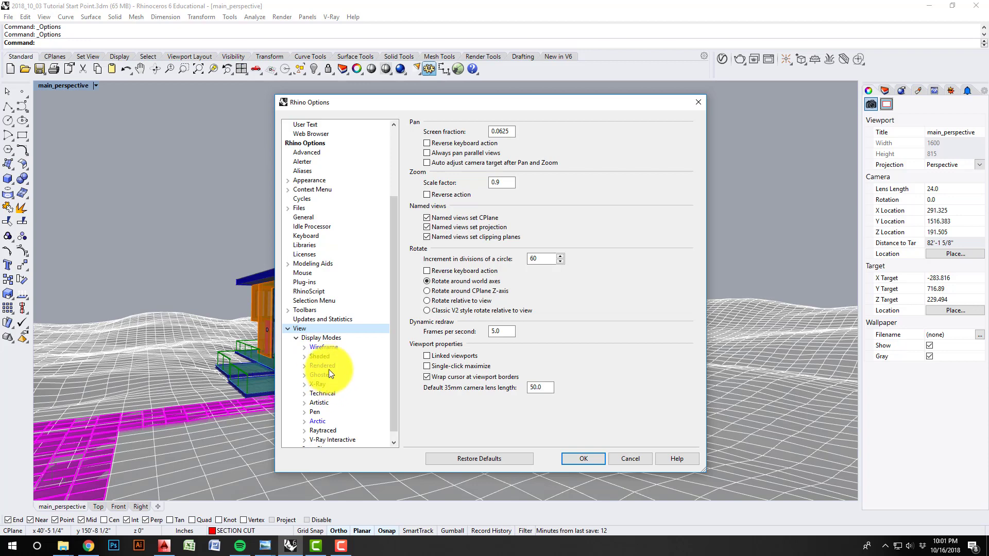
{"action": "left_click", "coordinate": [327, 347]}
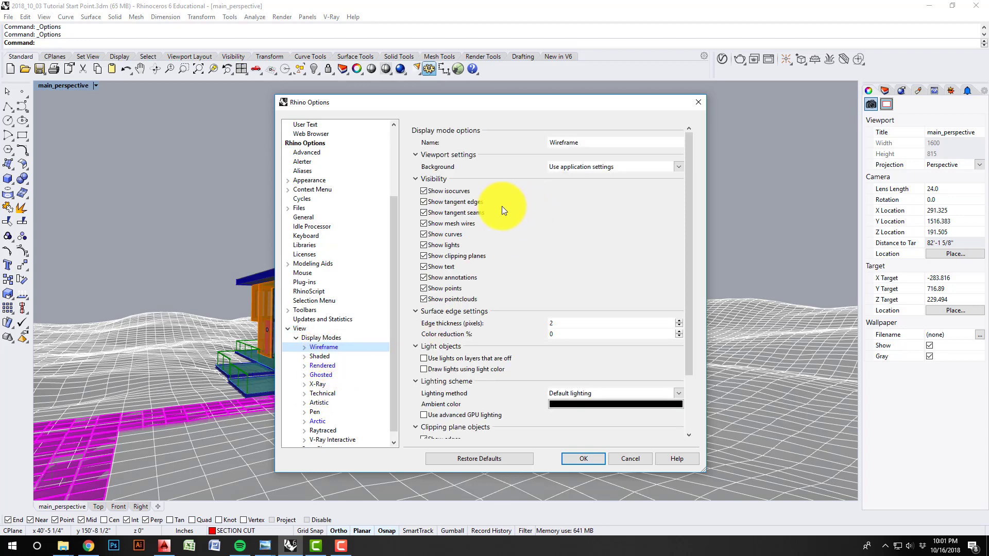
{"action": "left_click", "coordinate": [423, 191]}
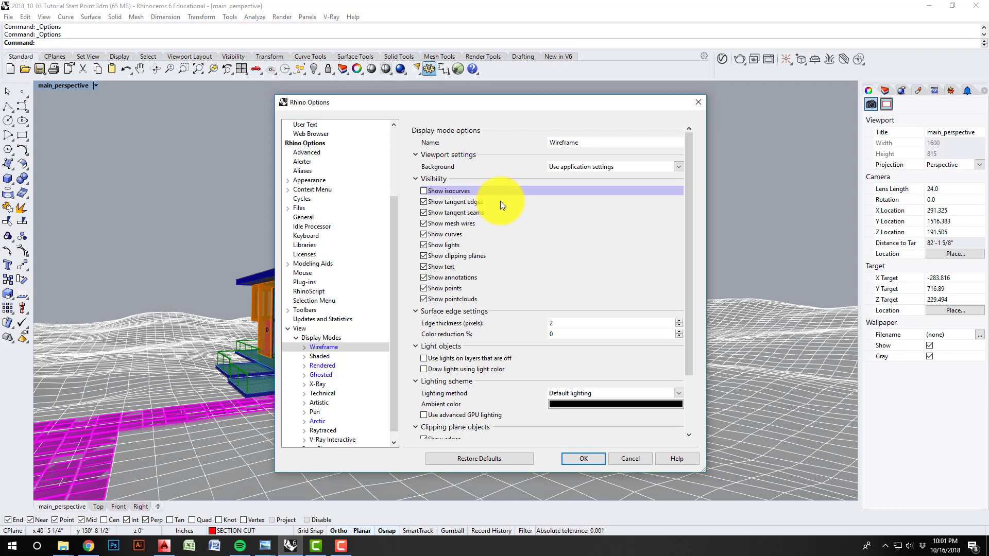
{"action": "left_click", "coordinate": [555, 324]}
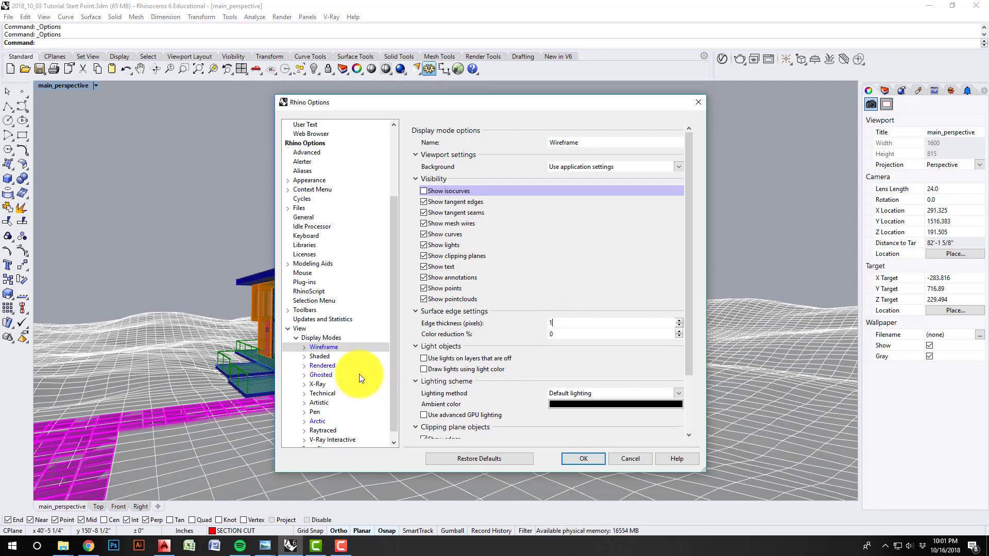
Step: Do the same for Shaded mode, review Rendered settings, and apply the changes with OK
{"action": "left_click", "coordinate": [320, 356]}
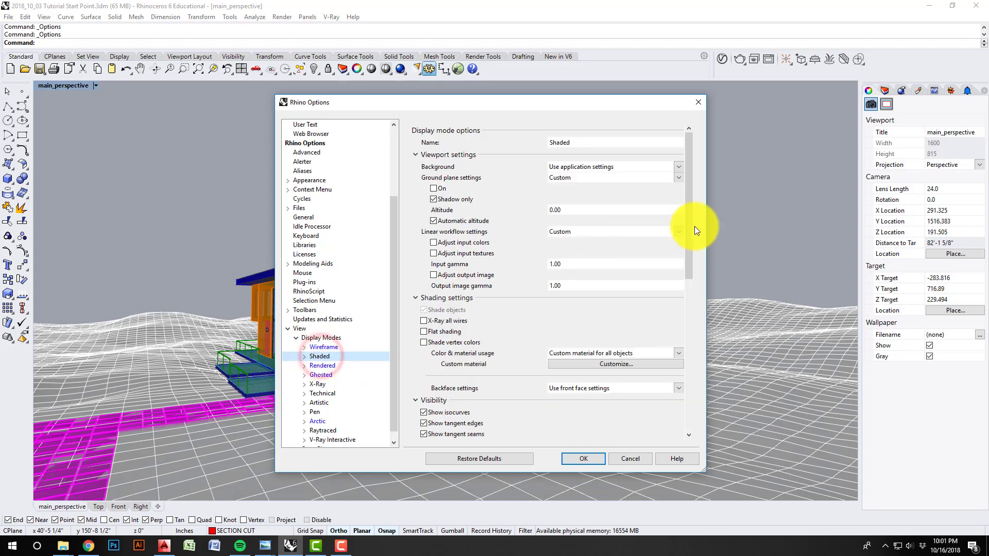
{"action": "left_click_drag", "start_coordinate": [691, 223], "coordinate": [691, 279]}
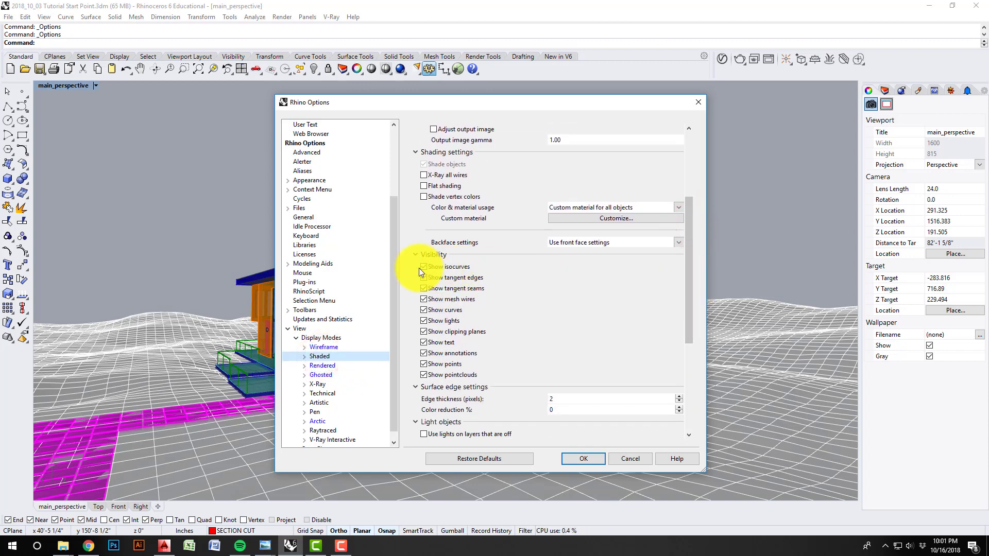
{"action": "left_click", "coordinate": [424, 267]}
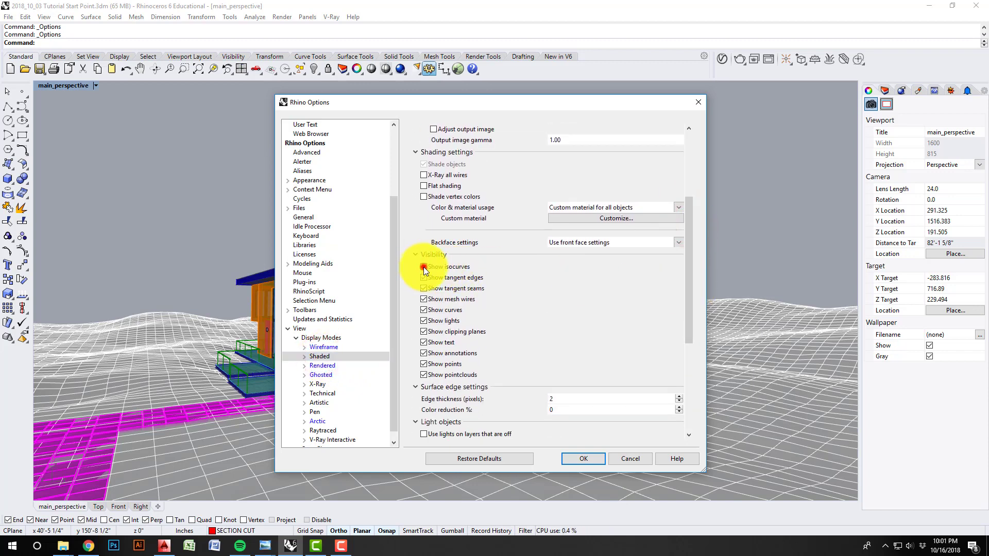
{"action": "double_click", "coordinate": [555, 400]}
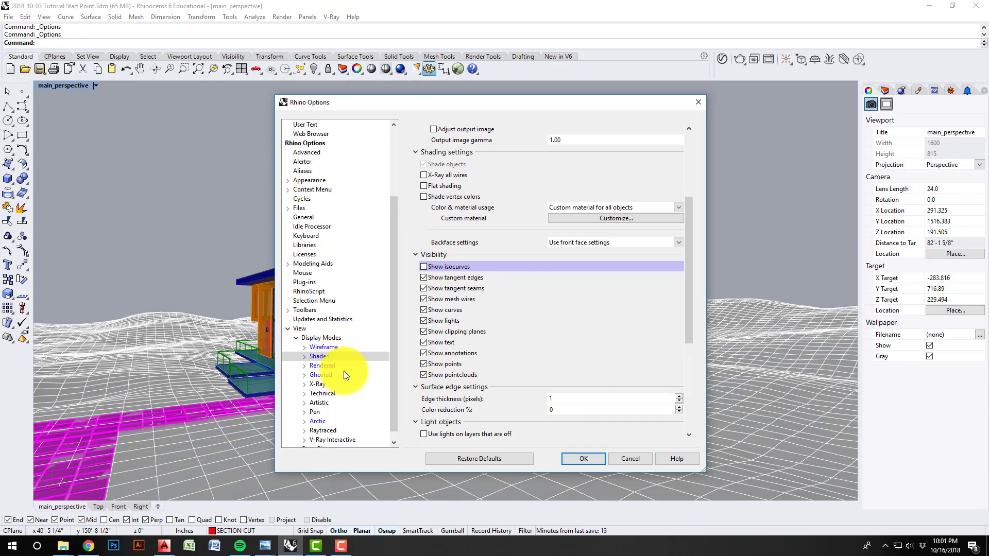
{"action": "left_click", "coordinate": [328, 366]}
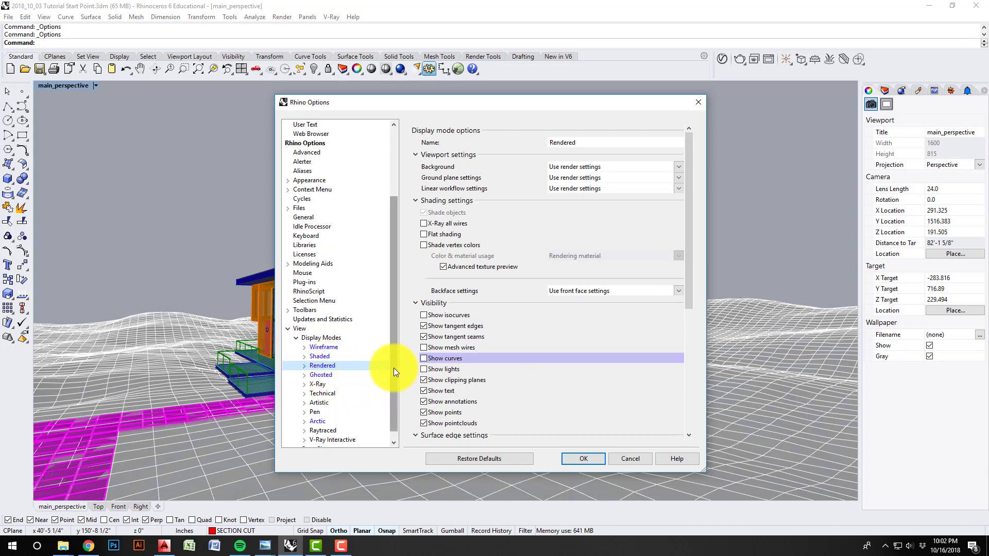
{"action": "left_click_drag", "start_coordinate": [393, 363], "coordinate": [394, 379]}
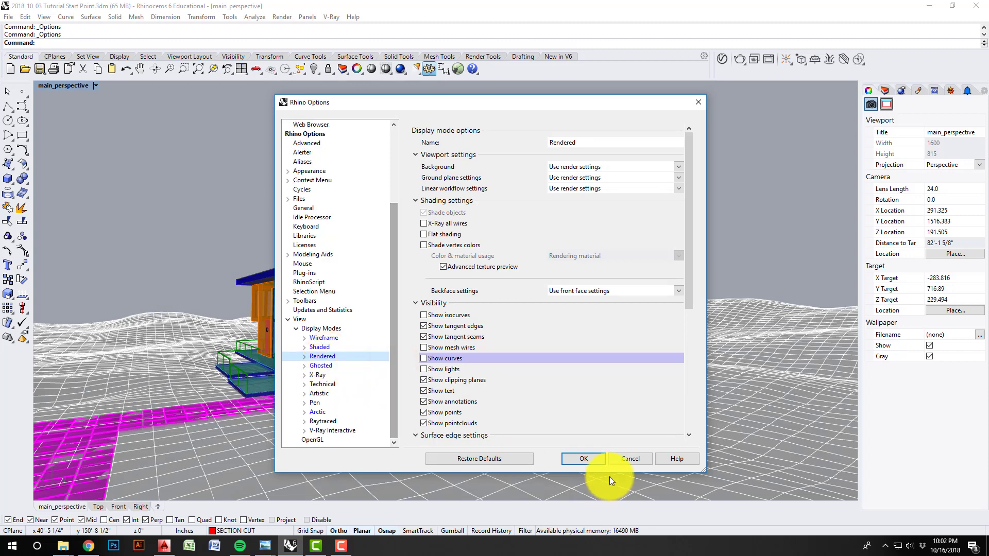
{"action": "left_click", "coordinate": [593, 460]}
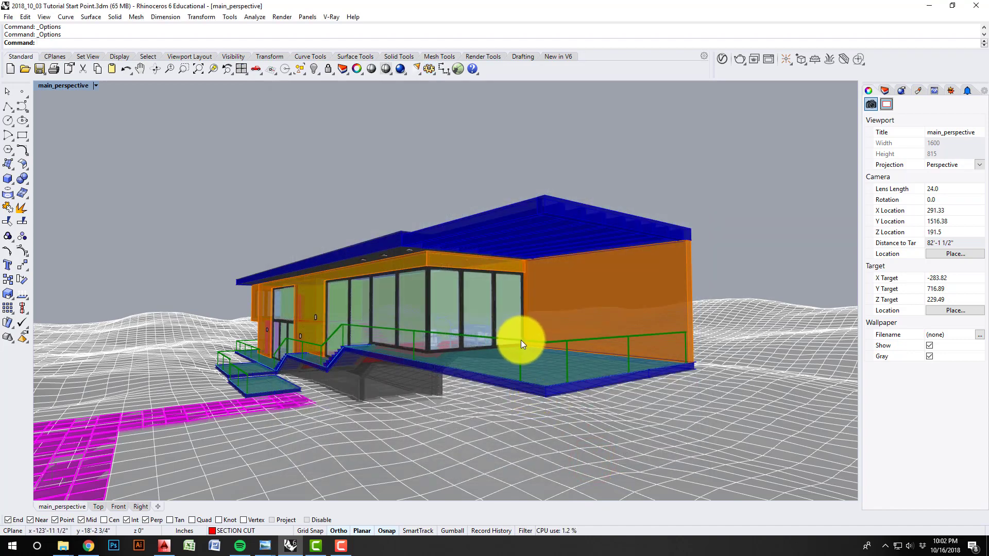
Step: Orbit around the house and switch the viewport to Shaded display
{"action": "mouse_move", "coordinate": [521, 340]}
{"action": "right_mouse_down"}
{"action": "mouse_move", "coordinate": [565, 349]}
{"action": "mouse_move", "coordinate": [733, 307]}
{"action": "mouse_move", "coordinate": [656, 294]}
{"action": "mouse_move", "coordinate": [694, 271]}
{"action": "right_mouse_up"}
{"action": "key", "text": "ctrl+alt+s"}
{"action": "scroll", "coordinate": [670, 283], "scroll_direction": "up", "scroll_amount": 5}
Step: Select the orange wall, a house surface and the blue roof fascia, then deselect and reorient
{"action": "left_click", "coordinate": [645, 289]}
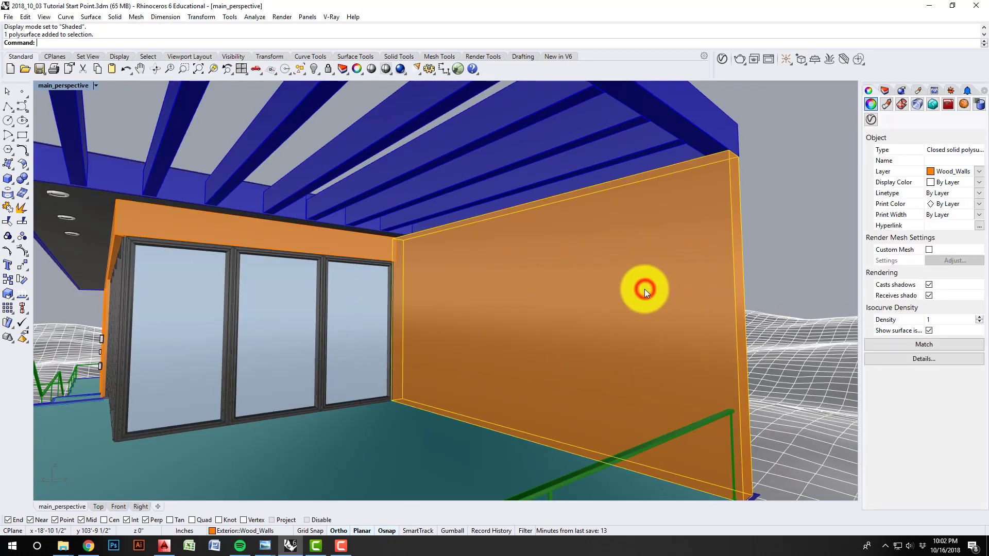
{"action": "scroll", "coordinate": [645, 289], "scroll_direction": "down", "scroll_amount": 5}
{"action": "left_click", "coordinate": [434, 259]}
{"action": "left_click", "coordinate": [342, 252]}
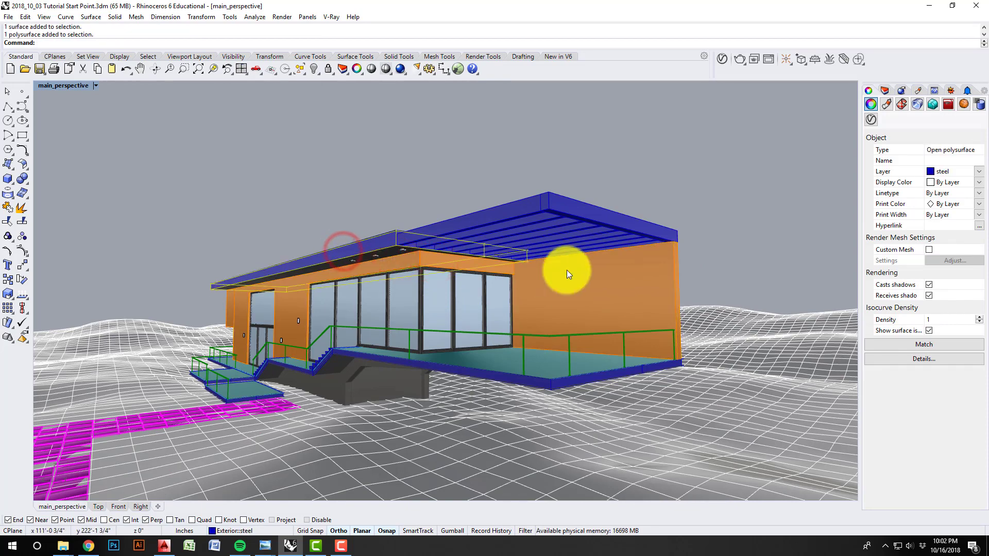
{"action": "scroll", "coordinate": [692, 292], "scroll_direction": "up", "scroll_amount": 6}
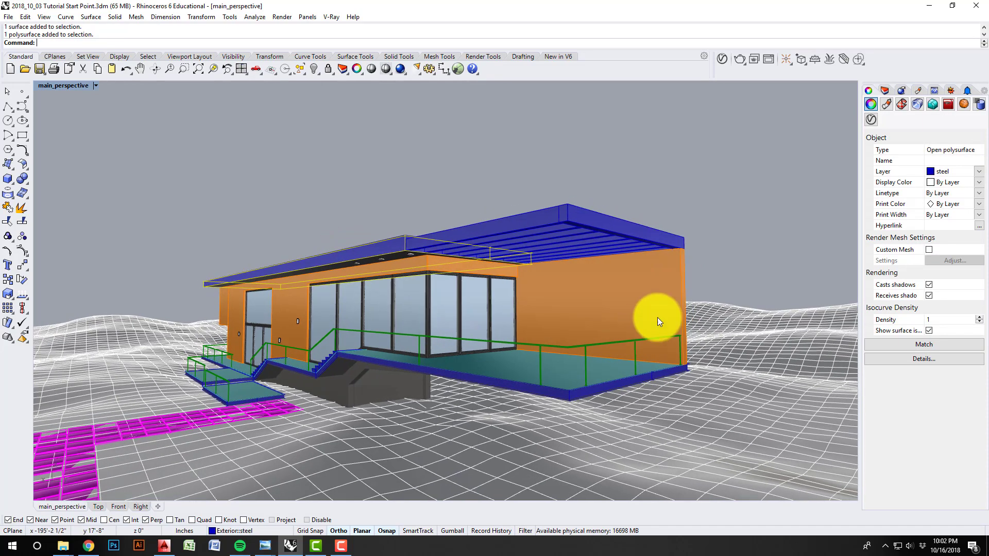
{"action": "key", "text": "Escape"}
{"action": "scroll", "coordinate": [627, 334], "scroll_direction": "down", "scroll_amount": 8}
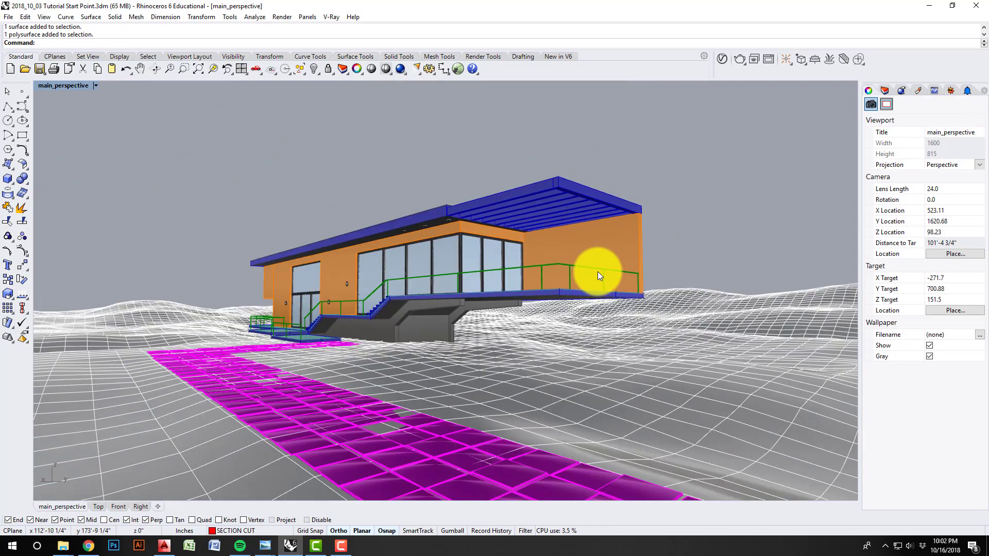
{"action": "right_click_drag", "start_coordinate": [598, 281], "coordinate": [531, 298]}
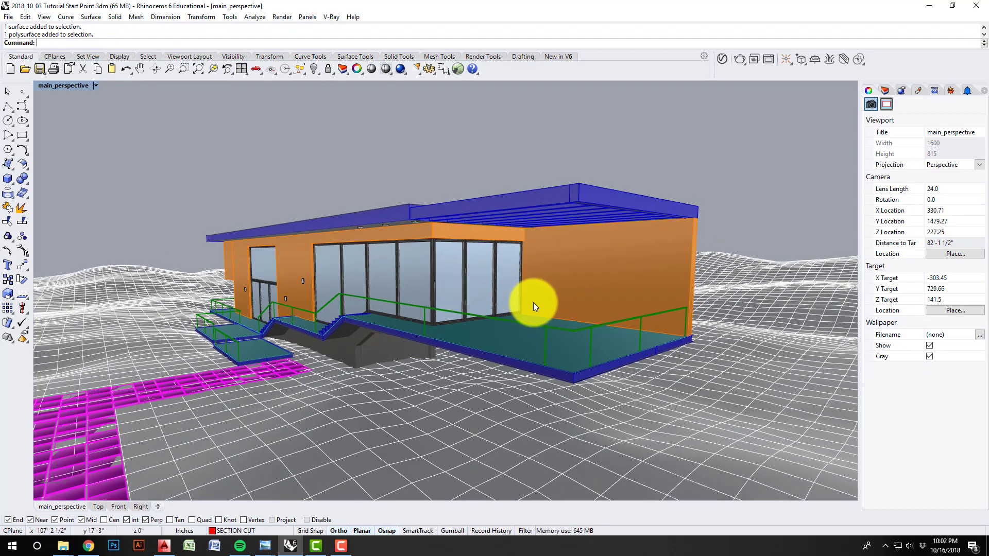
Step: Float the Layers panel, dock it under Properties, and enlarge it to show all layers
{"action": "right_click_drag", "start_coordinate": [536, 302], "coordinate": [540, 298]}
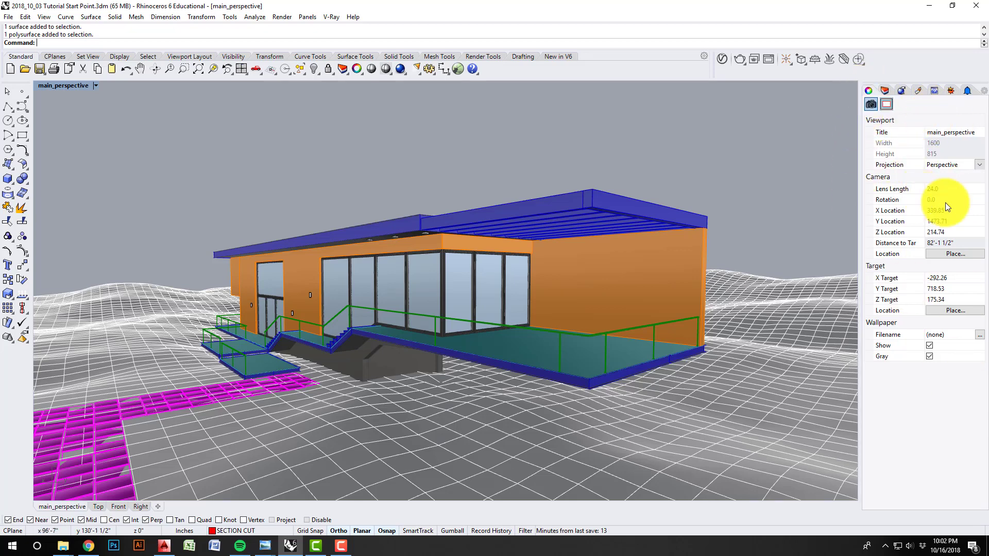
{"action": "left_click", "coordinate": [886, 89]}
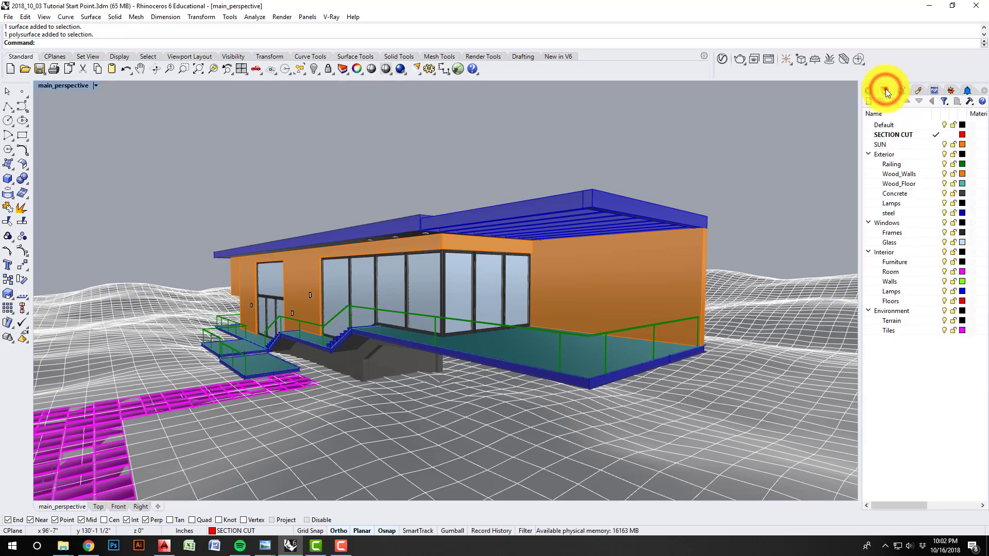
{"action": "left_click_drag", "start_coordinate": [726, 136], "coordinate": [899, 439]}
{"action": "left_click", "coordinate": [915, 452]}
{"action": "left_click_drag", "start_coordinate": [906, 307], "coordinate": [908, 266]}
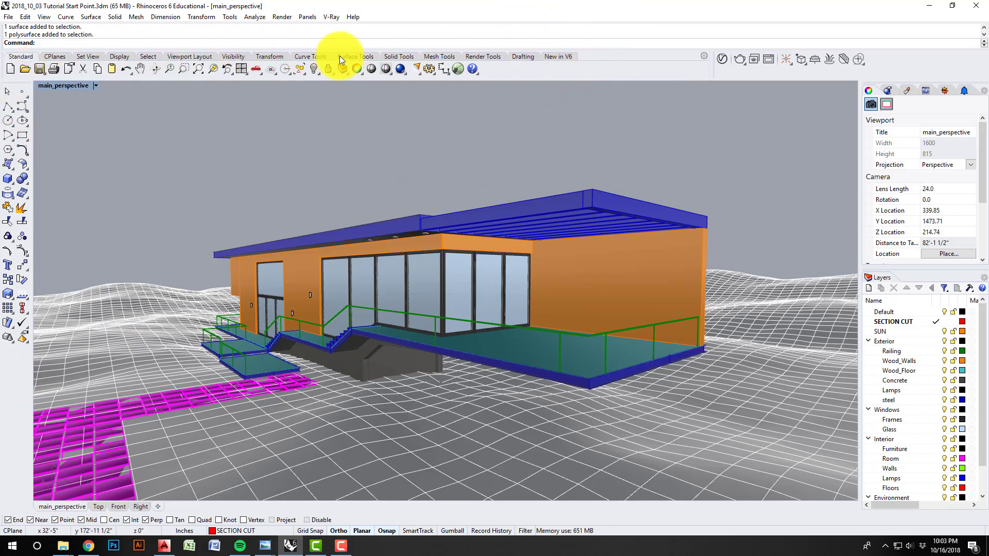
Step: Show the Solid Tools toolbar and dock it at the lower left, adjusting its size
{"action": "right_click", "coordinate": [557, 69]}
{"action": "mouse_move", "coordinate": [582, 74]}
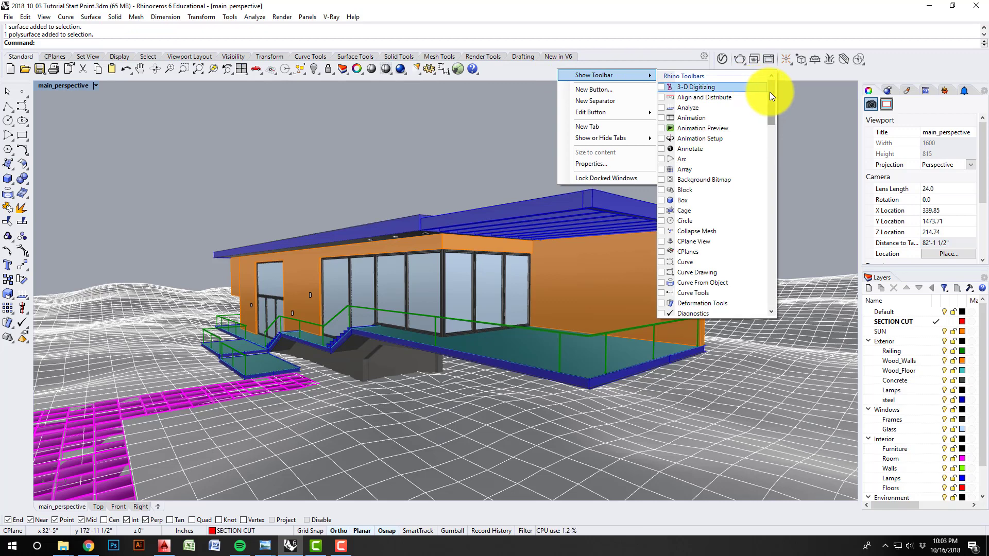
{"action": "left_click_drag", "start_coordinate": [769, 92], "coordinate": [768, 224]}
{"action": "left_click", "coordinate": [731, 263]}
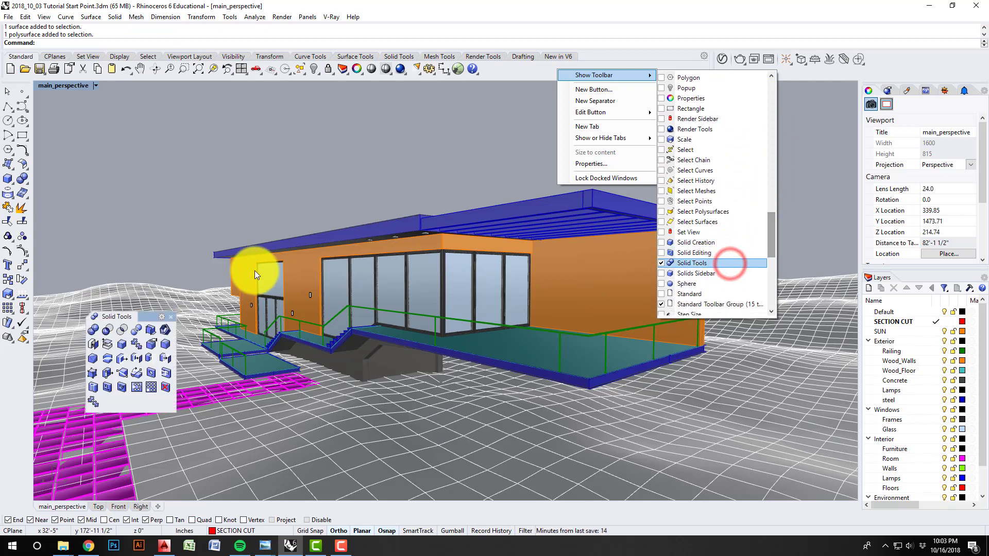
{"action": "left_click_drag", "start_coordinate": [146, 316], "coordinate": [24, 444]}
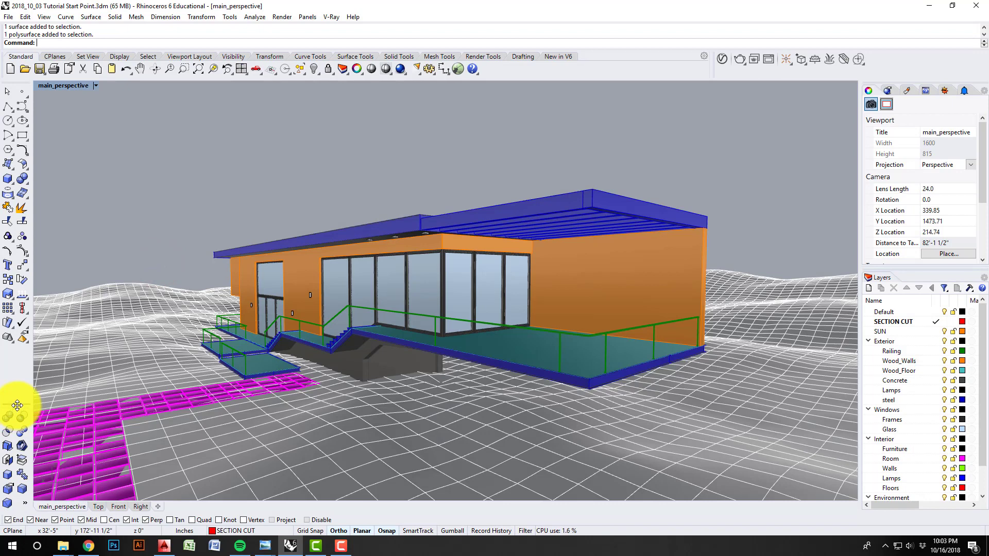
{"action": "left_click_drag", "start_coordinate": [18, 394], "coordinate": [17, 326]}
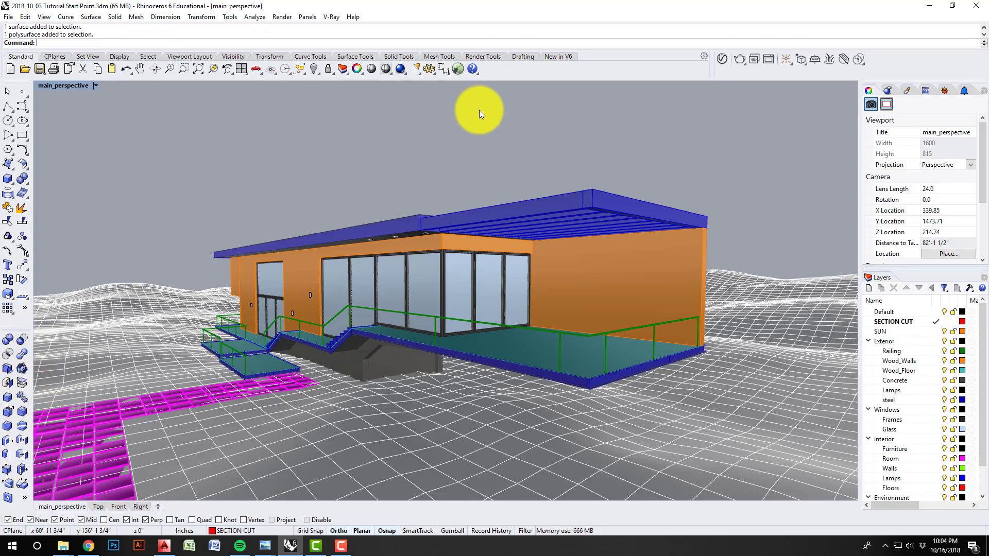
Step: Show the Scale toolbar, dock it in the top toolbar row, and check the scaling flyout
{"action": "right_click", "coordinate": [562, 71]}
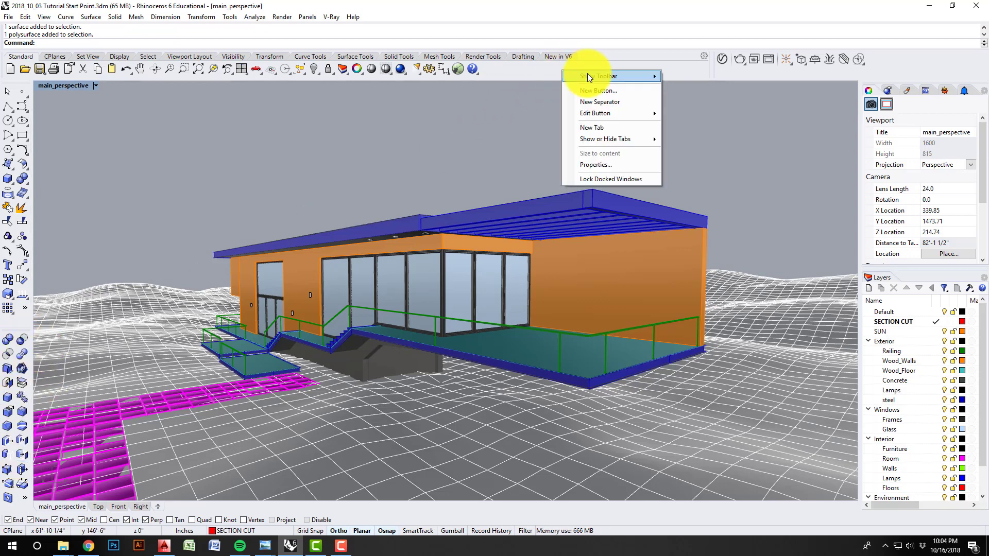
{"action": "mouse_move", "coordinate": [587, 76]}
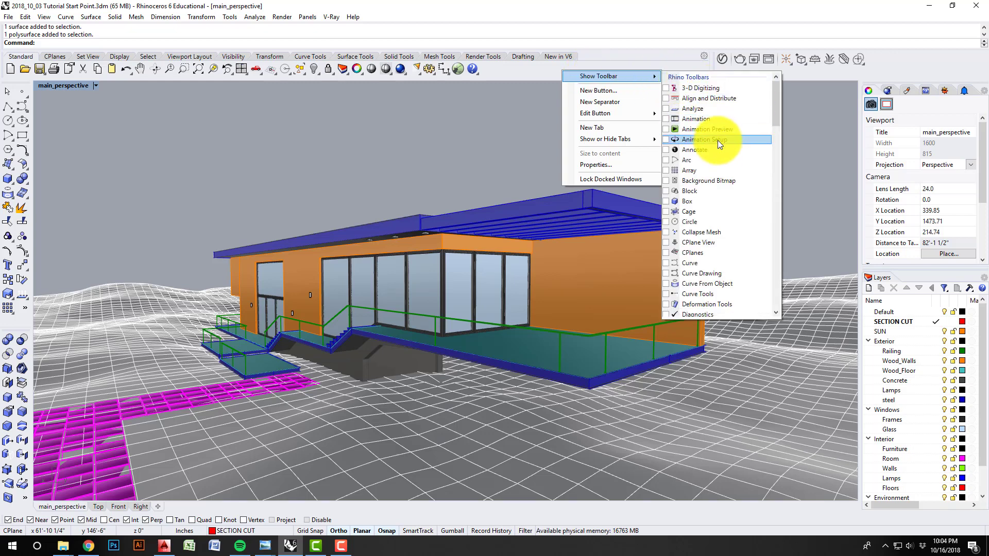
{"action": "scroll", "coordinate": [718, 141], "scroll_direction": "down", "scroll_amount": 10}
{"action": "scroll", "coordinate": [715, 166], "scroll_direction": "down", "scroll_amount": 10}
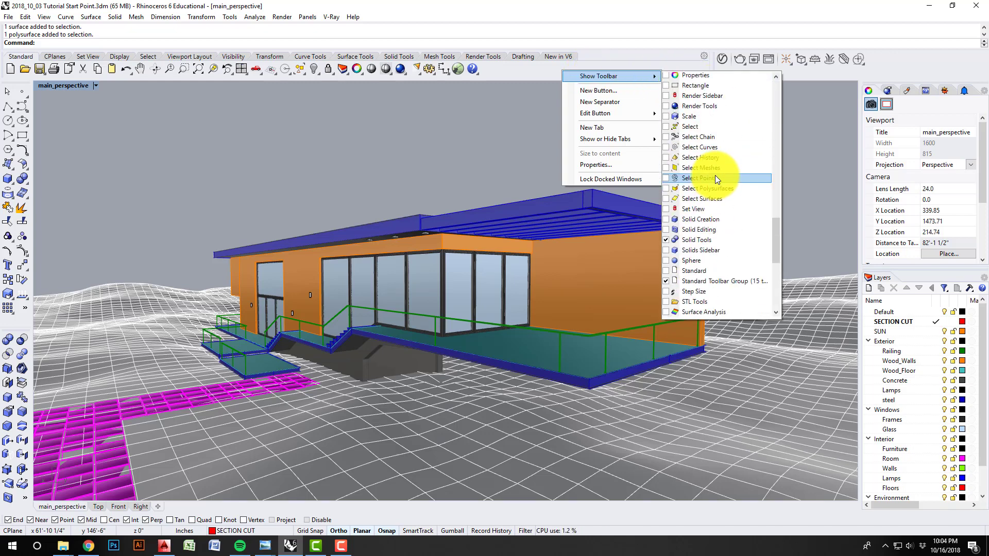
{"action": "left_click", "coordinate": [715, 116]}
{"action": "left_click", "coordinate": [469, 192]}
{"action": "left_click_drag", "start_coordinate": [640, 116], "coordinate": [701, 70]}
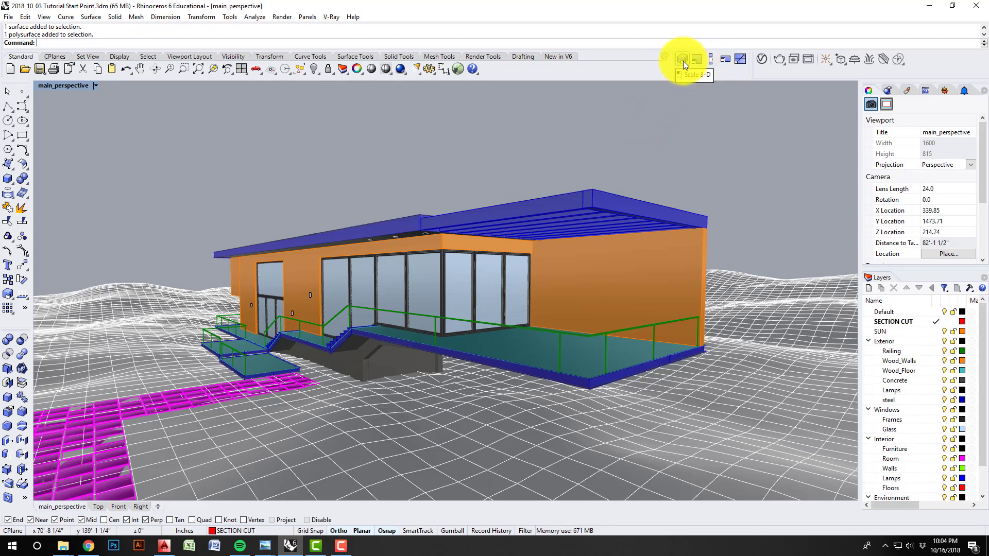
{"action": "left_click", "coordinate": [13, 299]}
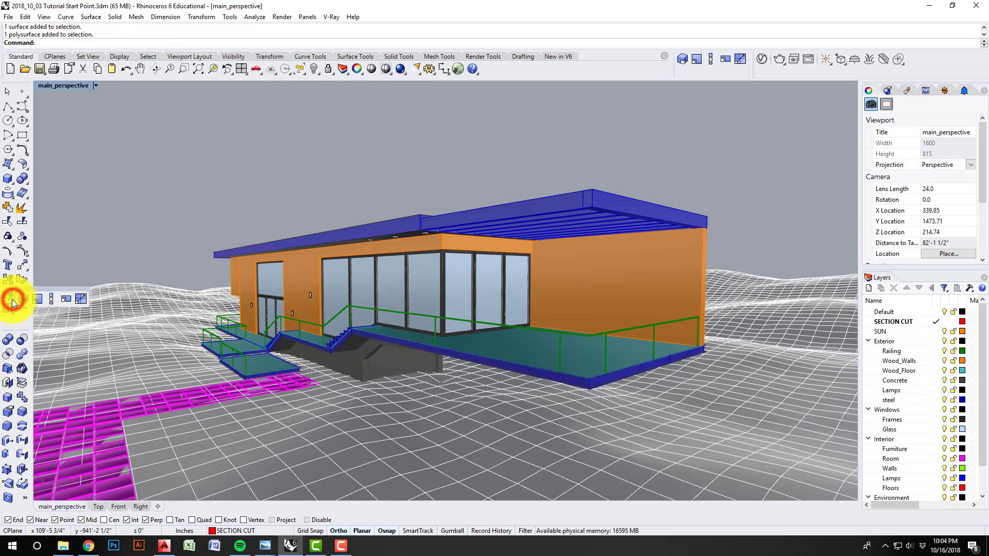
{"action": "left_click", "coordinate": [668, 148]}
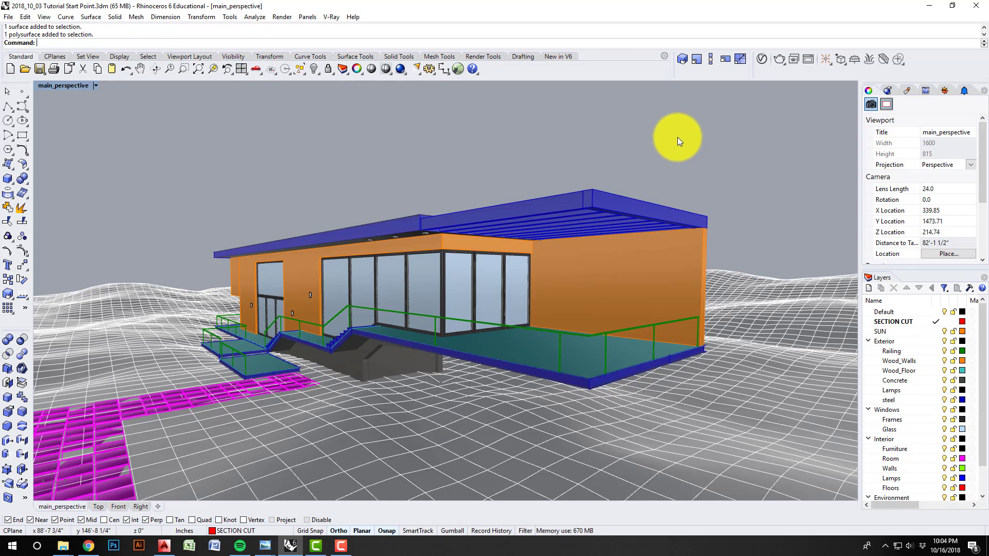
Step: Orbit to a lower eye-level view, then select and deselect the roof edges and wall
{"action": "mouse_move", "coordinate": [508, 184]}
{"action": "right_mouse_down"}
{"action": "mouse_move", "coordinate": [496, 173]}
{"action": "mouse_move", "coordinate": [501, 180]}
{"action": "right_mouse_up"}
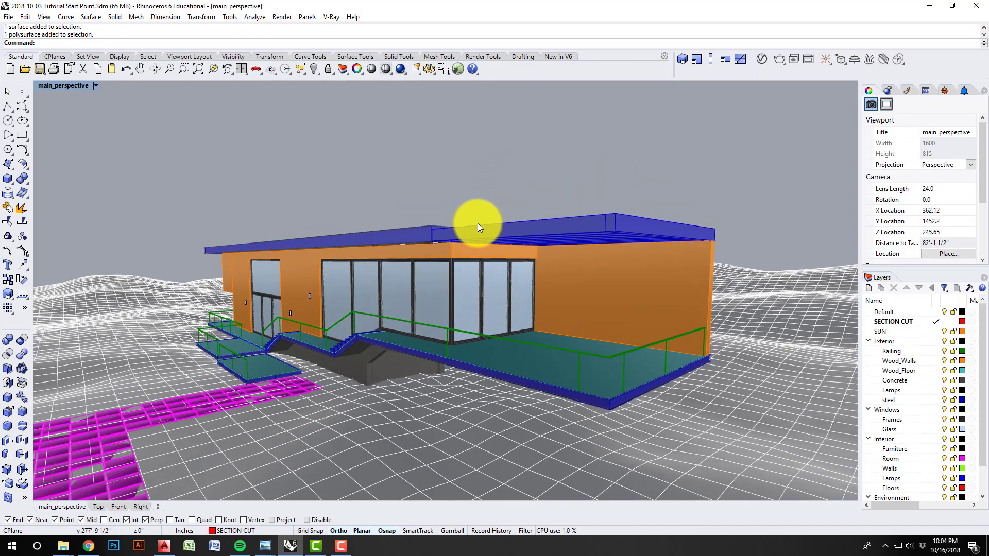
{"action": "mouse_move", "coordinate": [480, 224]}
{"action": "right_mouse_down"}
{"action": "mouse_move", "coordinate": [508, 241]}
{"action": "mouse_move", "coordinate": [464, 221]}
{"action": "mouse_move", "coordinate": [479, 232]}
{"action": "right_mouse_up"}
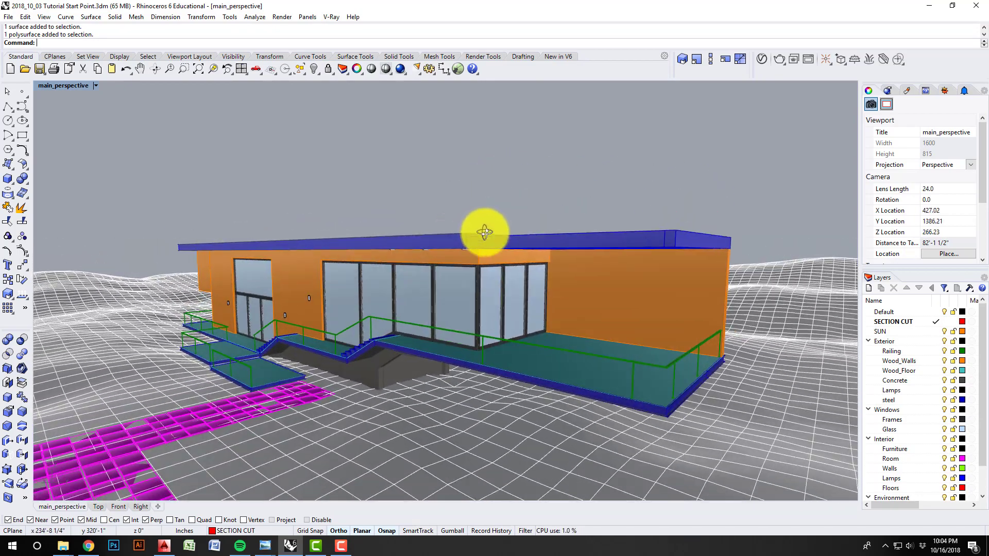
{"action": "left_click", "coordinate": [445, 236]}
{"action": "left_click", "coordinate": [568, 234]}
{"action": "left_click", "coordinate": [636, 298]}
{"action": "key", "text": "Escape"}
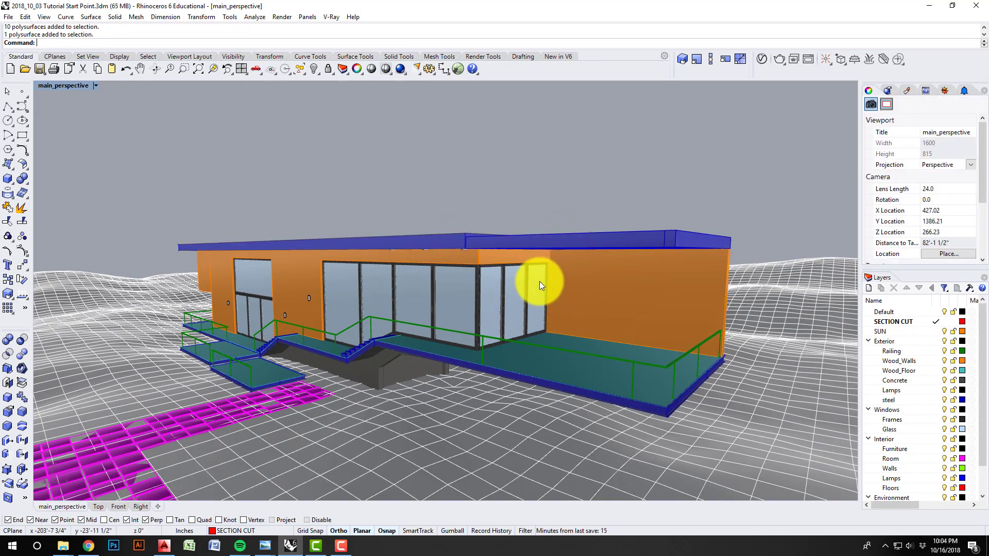
Step: Call up the quick popup toolbar, tilt lower to the roof underside, and float the popup up-right
{"action": "middle_click", "coordinate": [531, 241]}
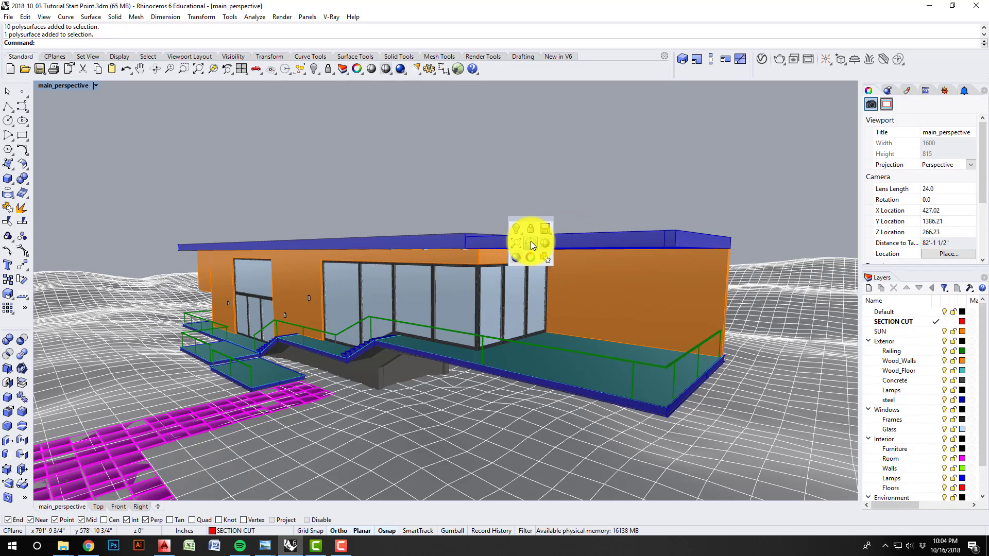
{"action": "left_click", "coordinate": [490, 214]}
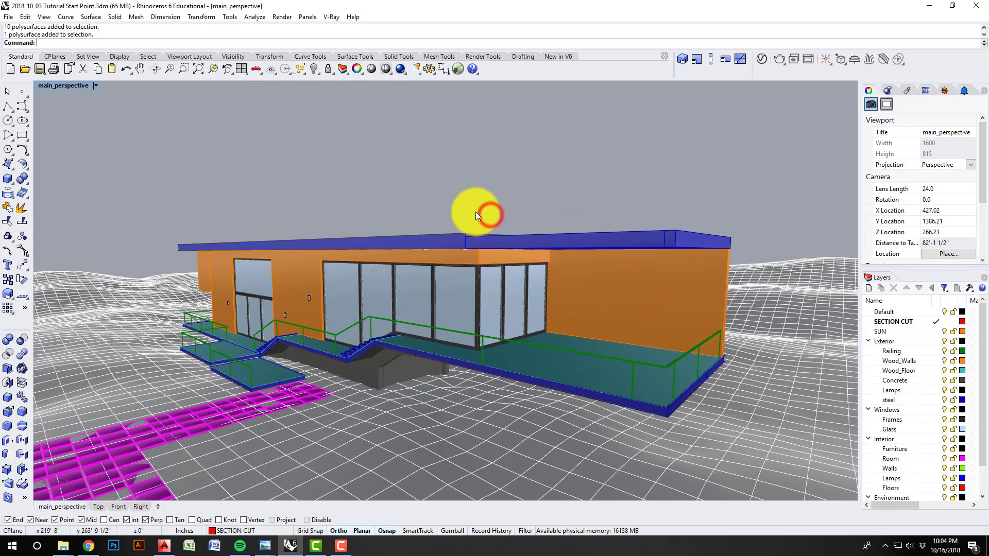
{"action": "middle_click", "coordinate": [475, 212]}
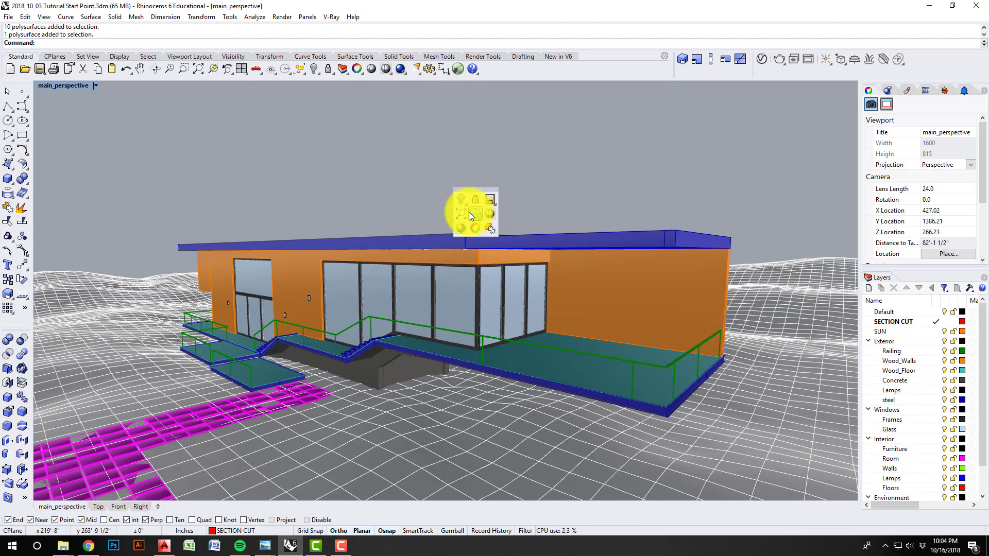
{"action": "left_click", "coordinate": [412, 196]}
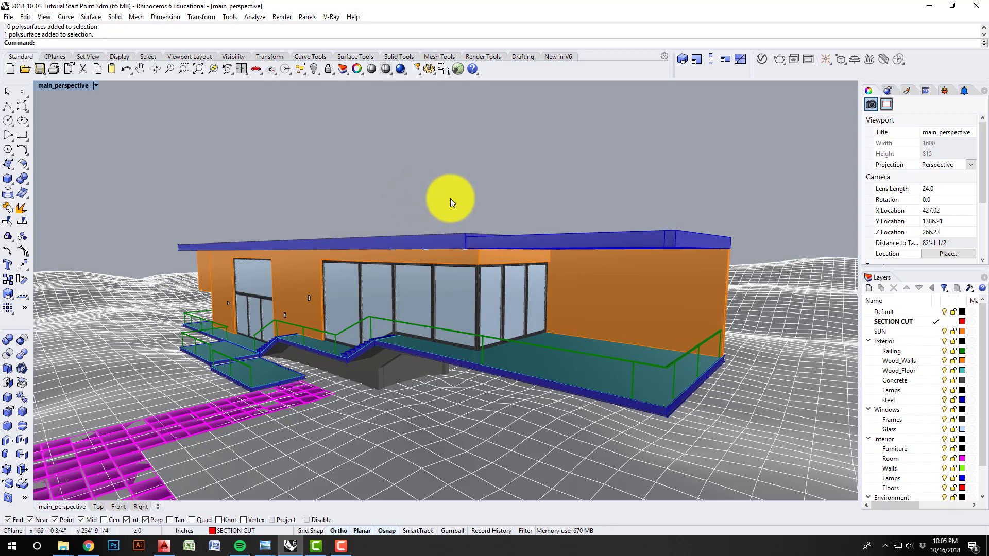
{"action": "right_click_drag", "start_coordinate": [476, 243], "coordinate": [470, 235]}
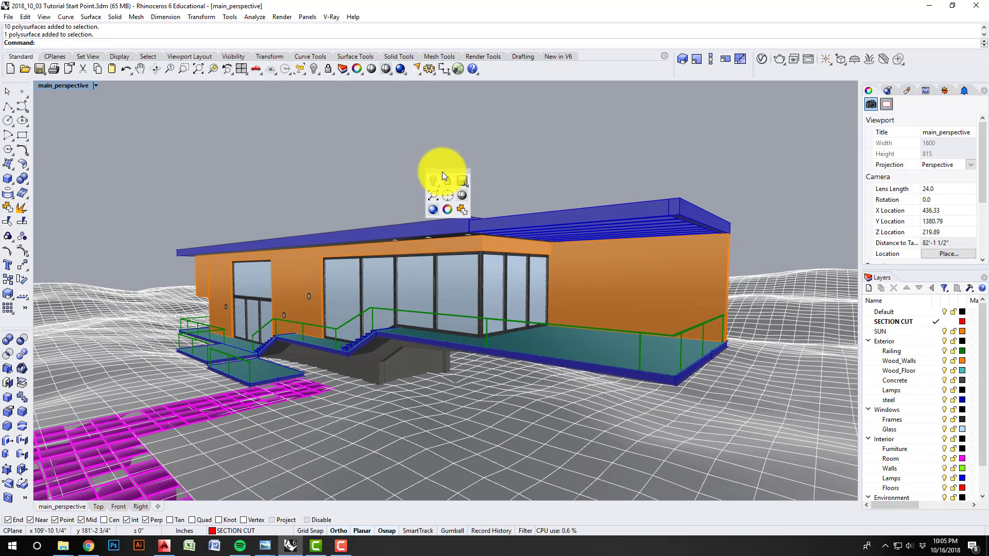
{"action": "left_click_drag", "start_coordinate": [441, 173], "coordinate": [494, 153]}
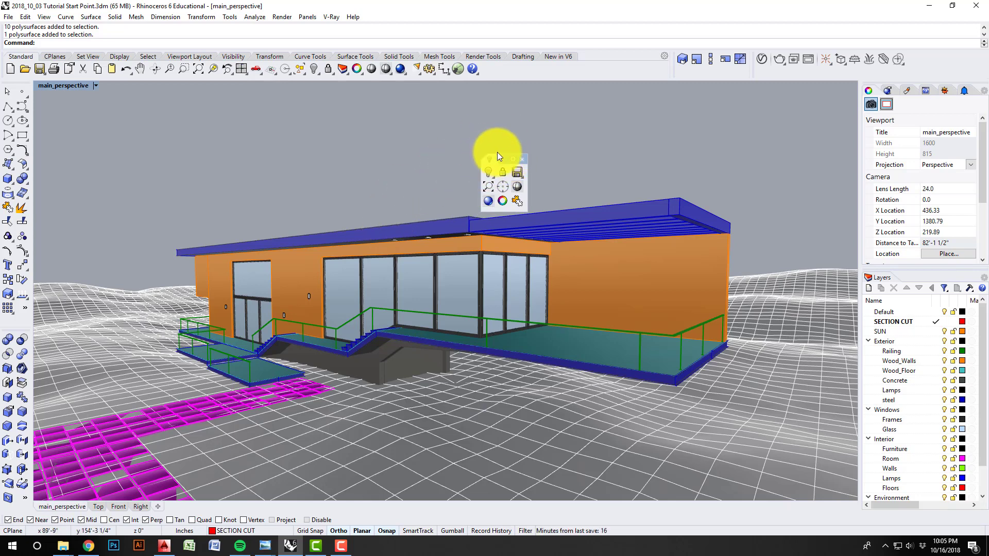
Step: Tear the view tools off as a floating Set View panel and rearrange the Popup panel into four columns
{"action": "left_click", "coordinate": [261, 74]}
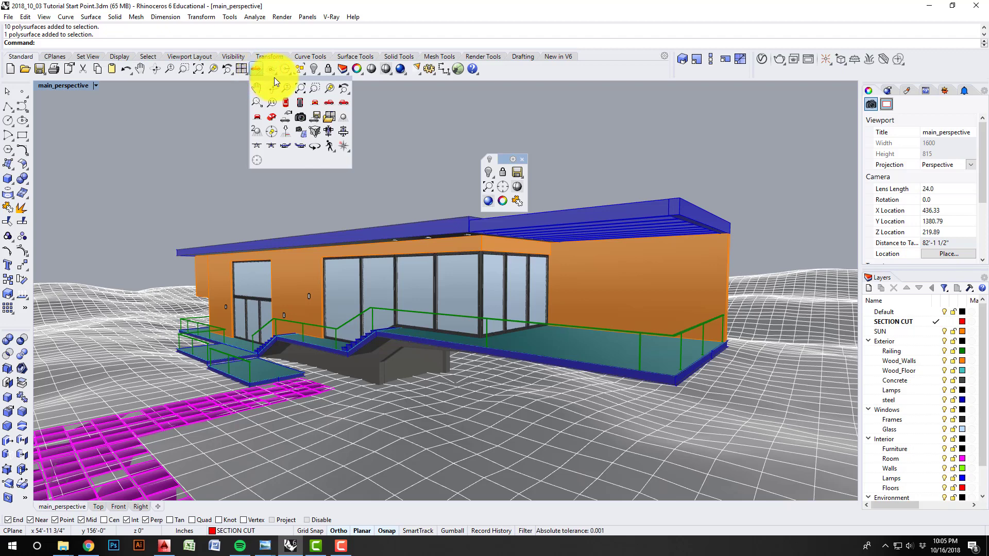
{"action": "left_click_drag", "start_coordinate": [274, 77], "coordinate": [275, 116]}
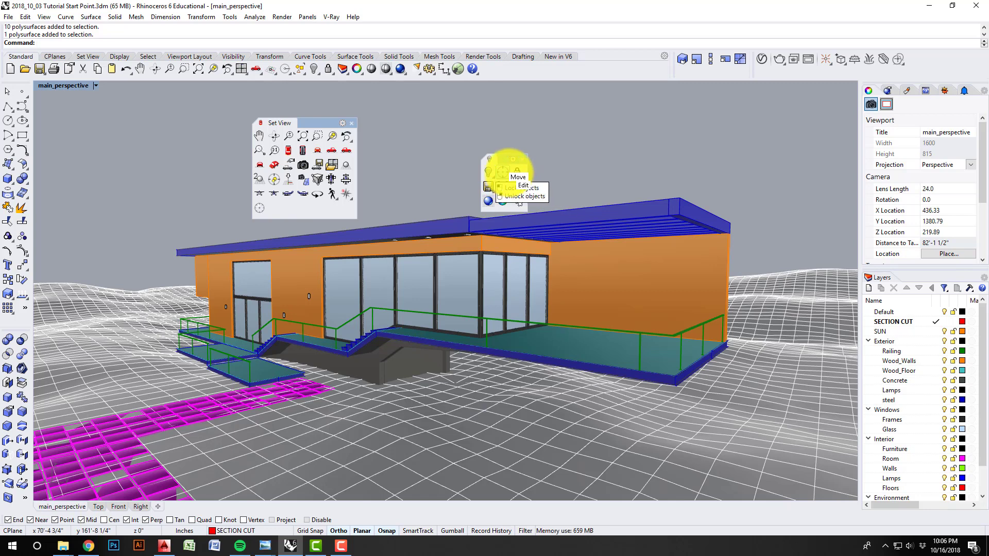
{"action": "left_click", "coordinate": [503, 171]}
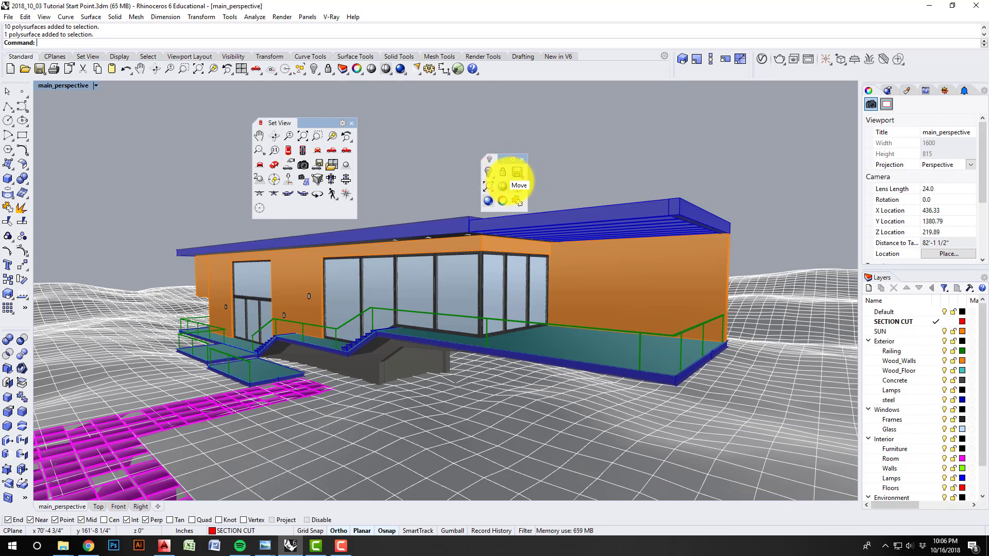
{"action": "mouse_move", "coordinate": [521, 185]}
{"action": "left_mouse_down", "text": "shift"}
{"action": "mouse_move", "coordinate": [503, 165]}
{"action": "mouse_move", "coordinate": [510, 174]}
{"action": "left_mouse_up", "text": "shift"}
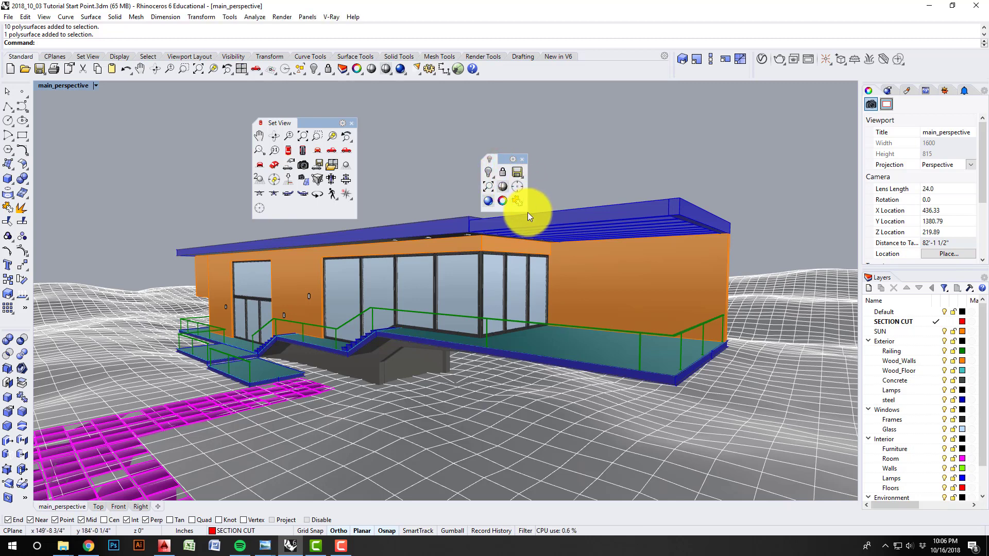
{"action": "mouse_move", "coordinate": [528, 212]}
{"action": "left_mouse_down"}
{"action": "mouse_move", "coordinate": [536, 207]}
{"action": "mouse_move", "coordinate": [530, 216]}
{"action": "left_mouse_up"}
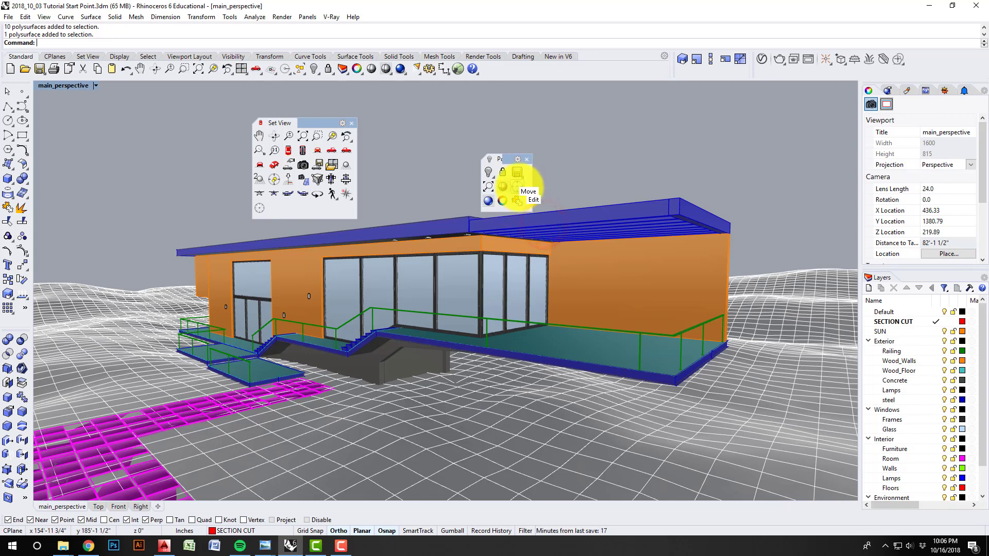
{"action": "mouse_move", "coordinate": [514, 182]}
{"action": "left_mouse_down", "text": "shift"}
{"action": "mouse_move", "coordinate": [499, 182]}
{"action": "mouse_move", "coordinate": [517, 186]}
{"action": "left_mouse_up", "text": "shift"}
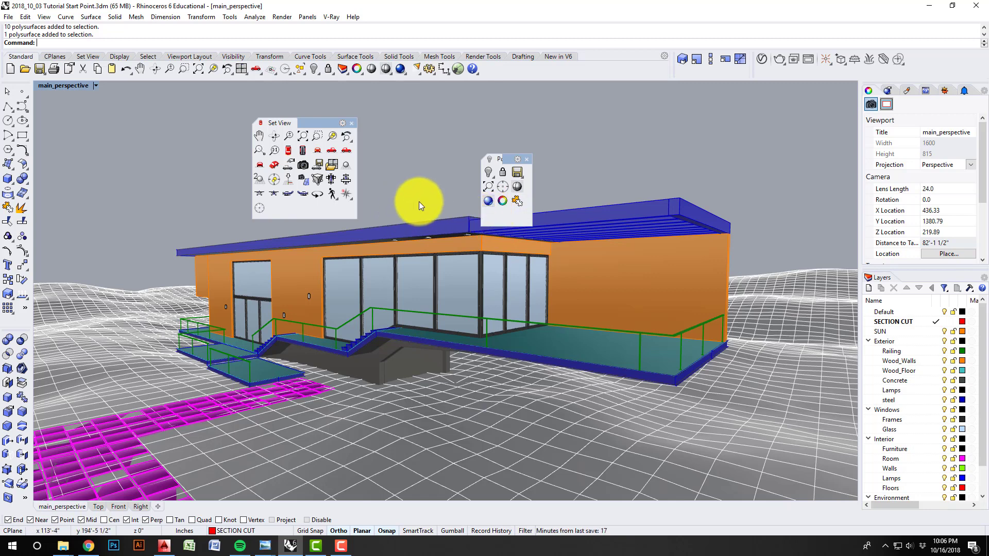
{"action": "left_click", "coordinate": [515, 225]}
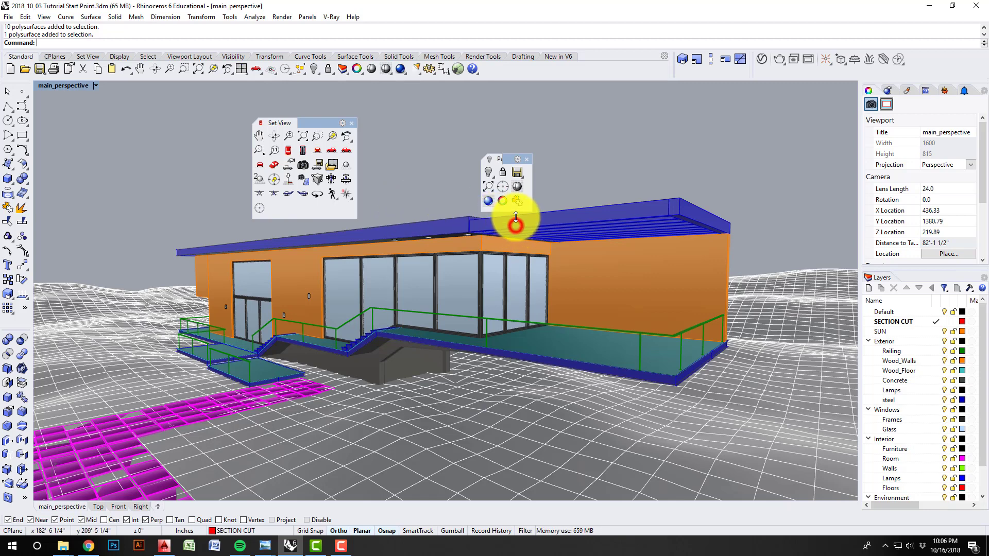
{"action": "left_click", "coordinate": [534, 190]}
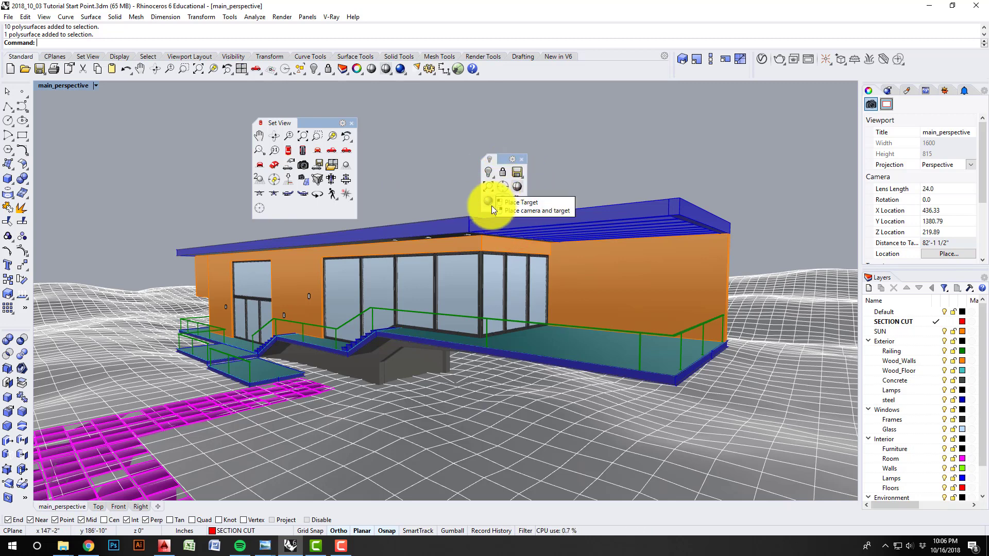
Step: Close the Popup and Set View panels, place a new camera target, and orbit close to the glazed side
{"action": "left_click", "coordinate": [522, 159]}
{"action": "left_click", "coordinate": [352, 124]}
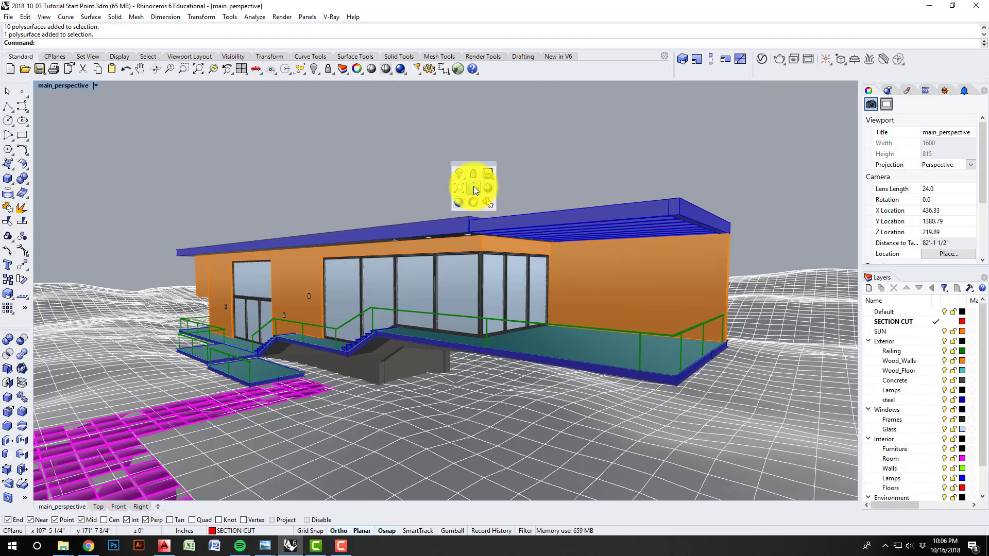
{"action": "left_click", "coordinate": [474, 187]}
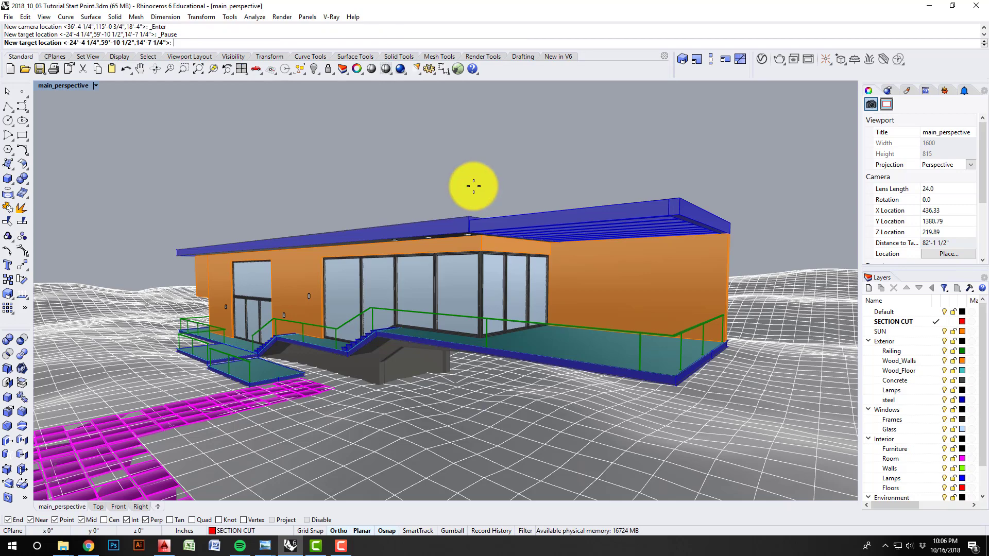
{"action": "left_click", "coordinate": [680, 195]}
{"action": "right_click_drag", "start_coordinate": [400, 335], "coordinate": [380, 376]}
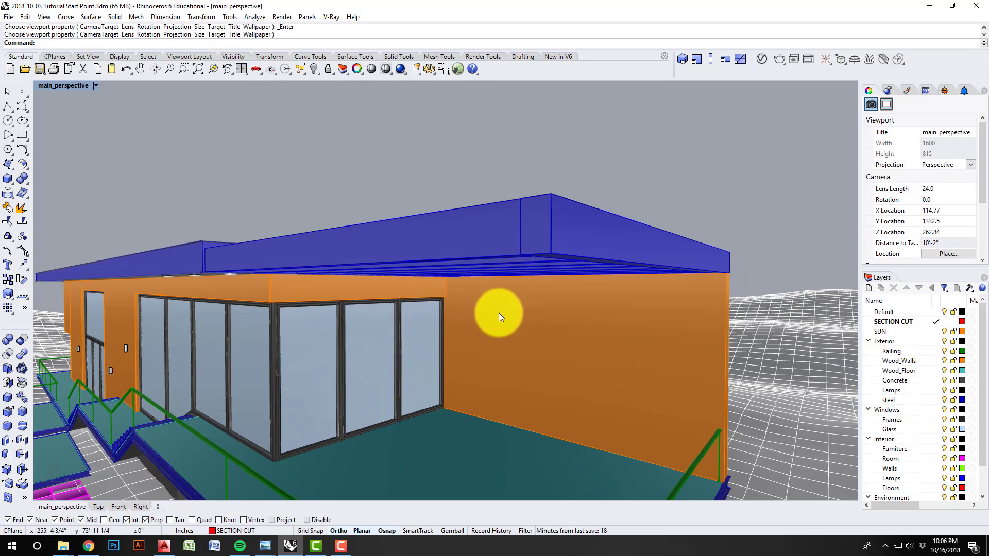
Step: Orbit around the building's corner and railing toward the wall lamp
{"action": "scroll", "coordinate": [494, 316], "scroll_direction": "down", "scroll_amount": 10}
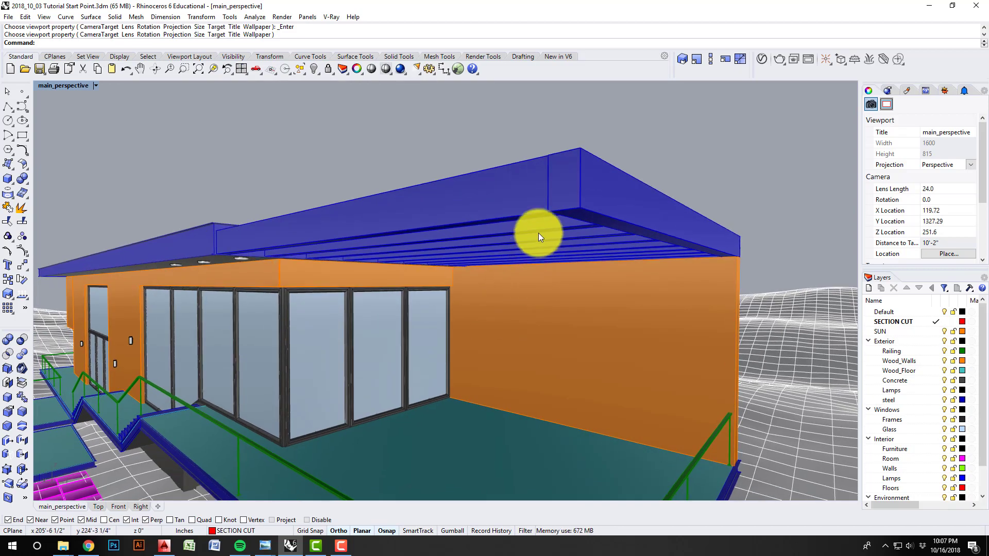
{"action": "right_click_drag", "start_coordinate": [531, 267], "coordinate": [465, 289]}
{"action": "right_click_drag", "start_coordinate": [511, 341], "coordinate": [364, 435]}
{"action": "scroll", "coordinate": [690, 278], "scroll_direction": "down", "scroll_amount": 20}
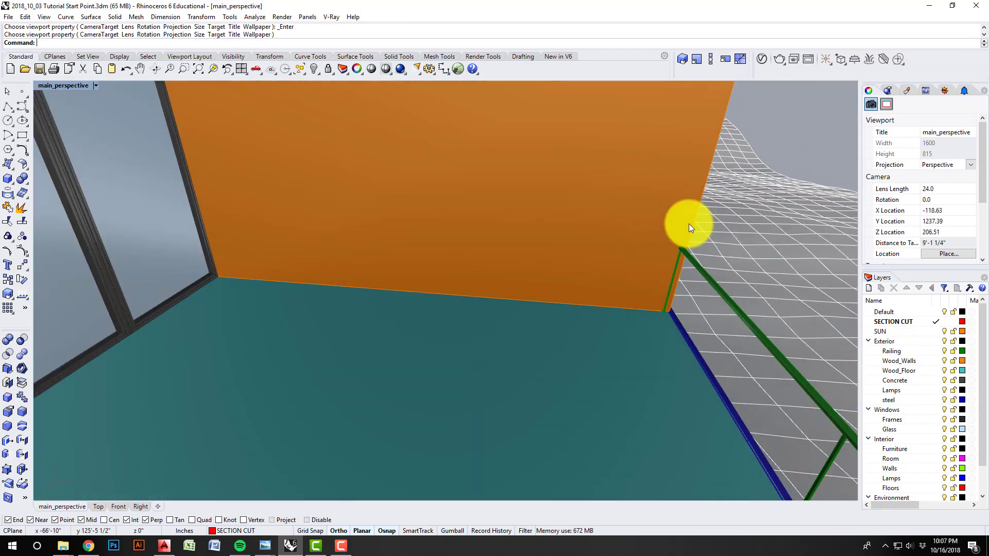
{"action": "scroll", "coordinate": [292, 257], "scroll_direction": "up", "scroll_amount": 20}
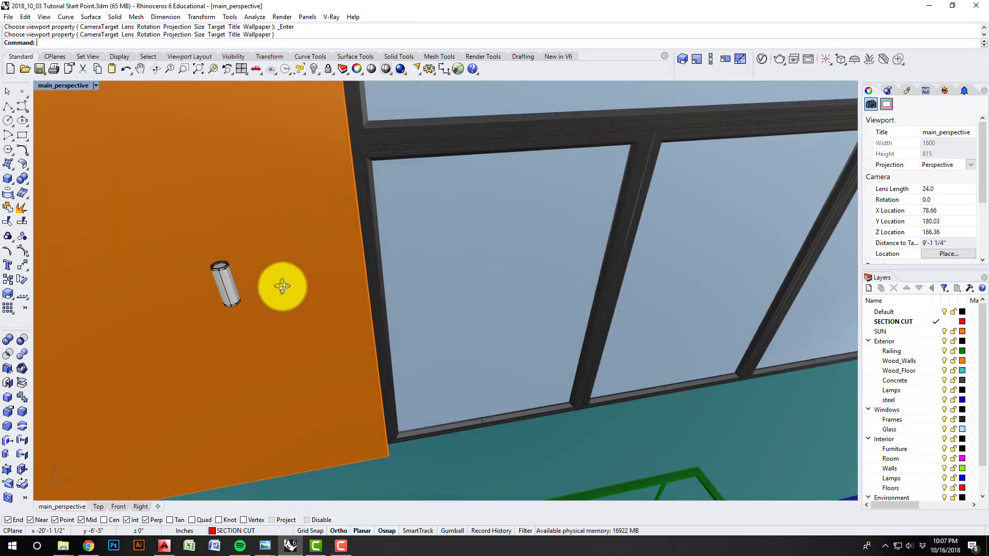
{"action": "right_click_drag", "start_coordinate": [283, 287], "coordinate": [231, 268]}
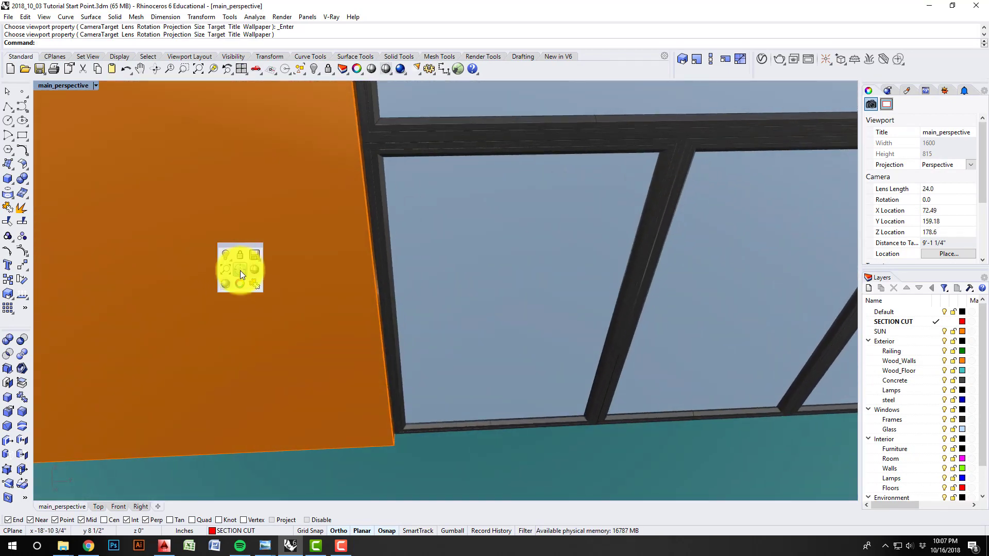
Step: Place the camera target on the lamp cylinder's end, then orbit and zoom out to show wall and stairs
{"action": "left_click", "coordinate": [240, 271]}
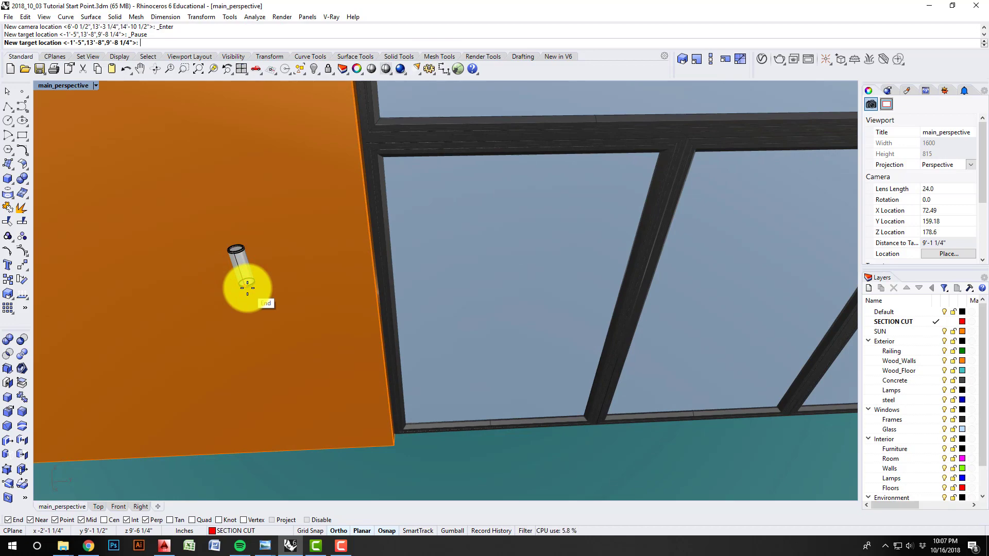
{"action": "left_click", "coordinate": [247, 288]}
{"action": "key", "text": "Return"}
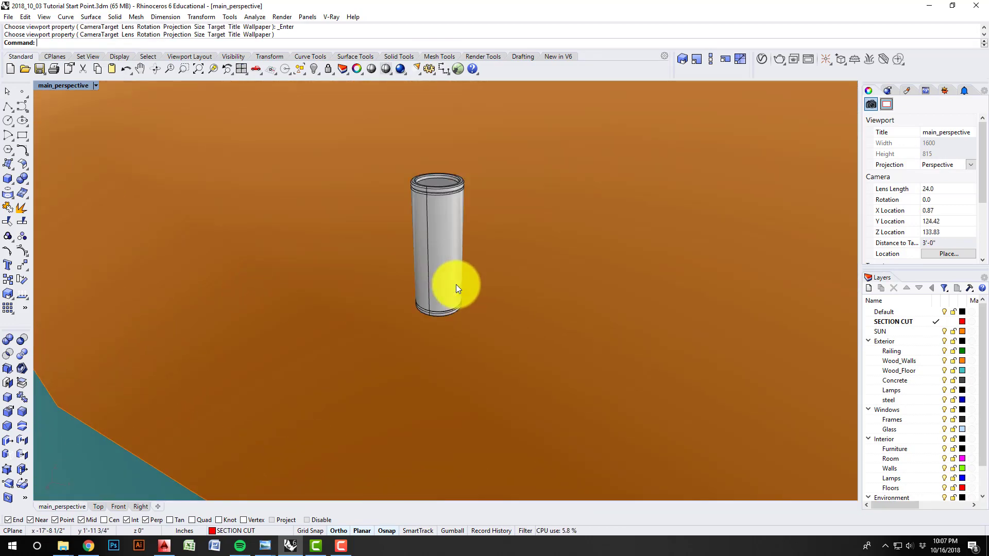
{"action": "right_click_drag", "start_coordinate": [427, 293], "coordinate": [581, 376]}
{"action": "right_click_drag", "start_coordinate": [481, 290], "coordinate": [341, 376]}
{"action": "scroll", "coordinate": [339, 376], "scroll_direction": "down", "scroll_amount": 5}
Step: Repeat Place Target on the red floor of the sofa room and orbit around the sofa
{"action": "scroll", "coordinate": [262, 313], "scroll_direction": "down", "scroll_amount": 5}
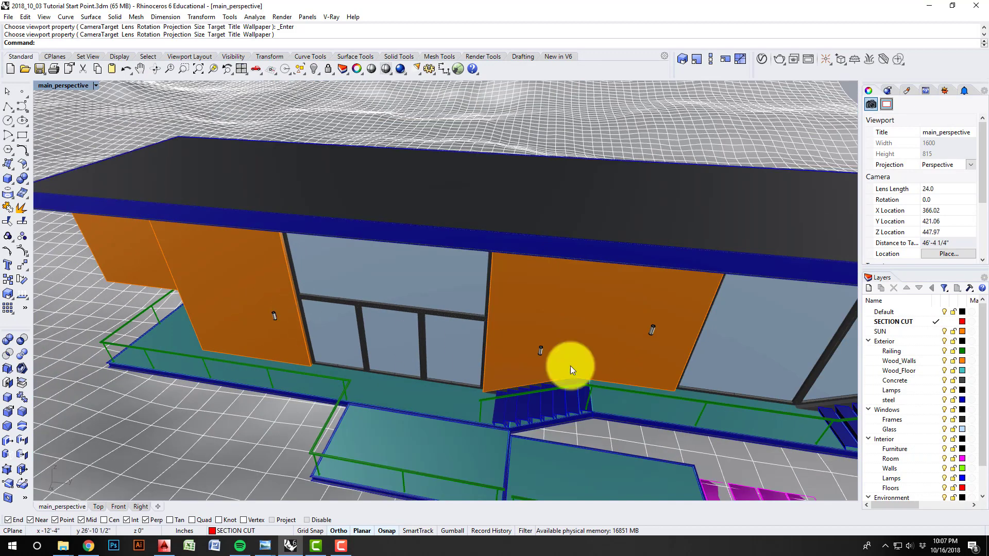
{"action": "scroll", "coordinate": [747, 379], "scroll_direction": "up", "scroll_amount": 10}
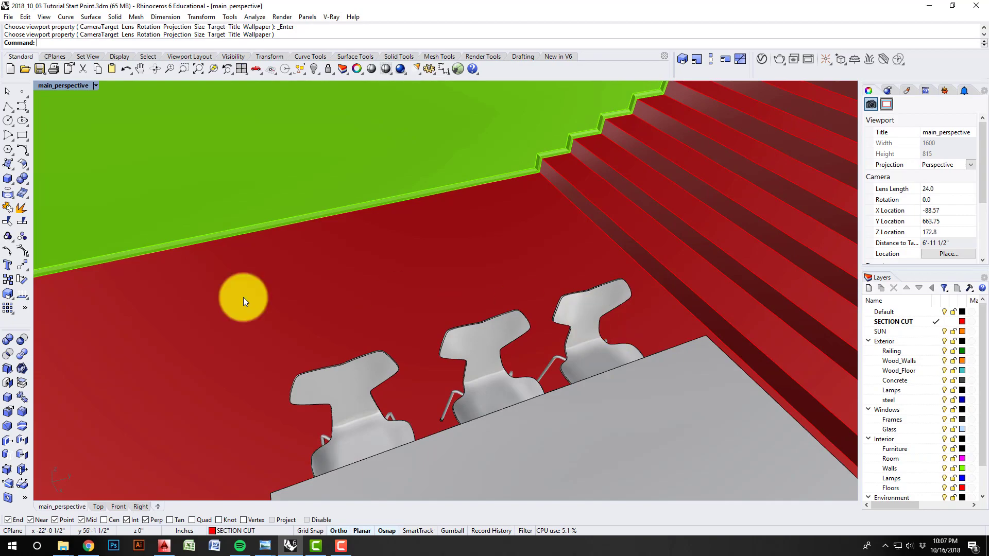
{"action": "right_click_drag", "start_coordinate": [243, 297], "coordinate": [526, 296]}
{"action": "right_click", "coordinate": [526, 297]}
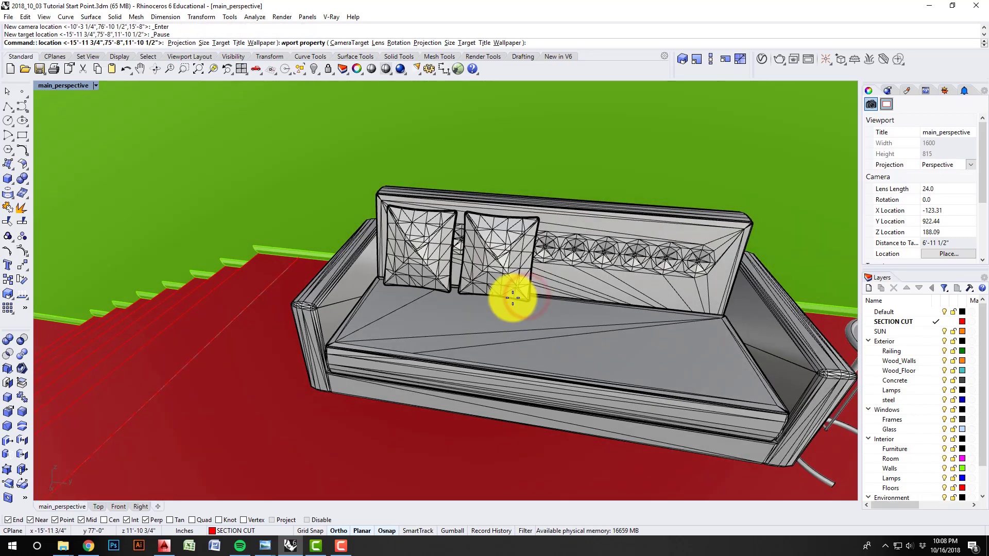
{"action": "left_click", "coordinate": [321, 386]}
{"action": "right_click", "coordinate": [321, 386]}
{"action": "right_click_drag", "start_coordinate": [320, 385], "coordinate": [310, 232]}
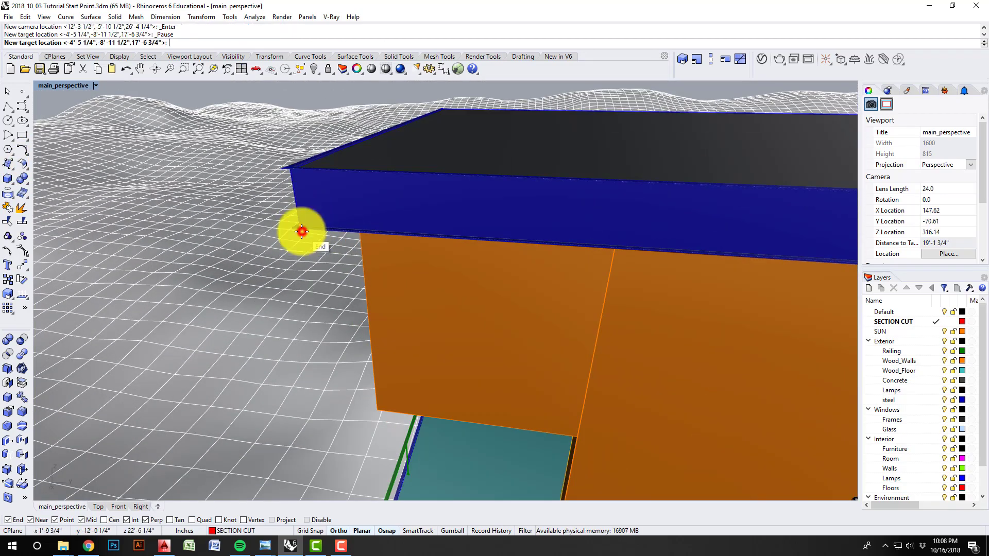
{"action": "right_click_drag", "start_coordinate": [299, 228], "coordinate": [463, 364]}
Step: Place the camera target by the stairs and orbit in close to them
{"action": "middle_click", "coordinate": [464, 346]}
{"action": "left_click", "coordinate": [464, 348]}
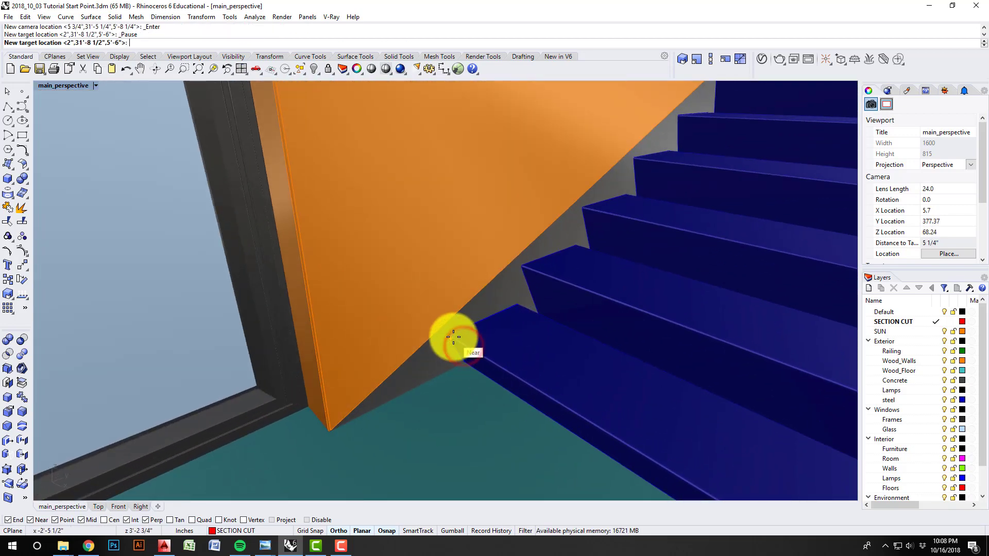
{"action": "left_click", "coordinate": [450, 334]}
{"action": "right_click_drag", "start_coordinate": [463, 274], "coordinate": [343, 356]}
{"action": "scroll", "coordinate": [399, 333], "scroll_direction": "down", "scroll_amount": 3}
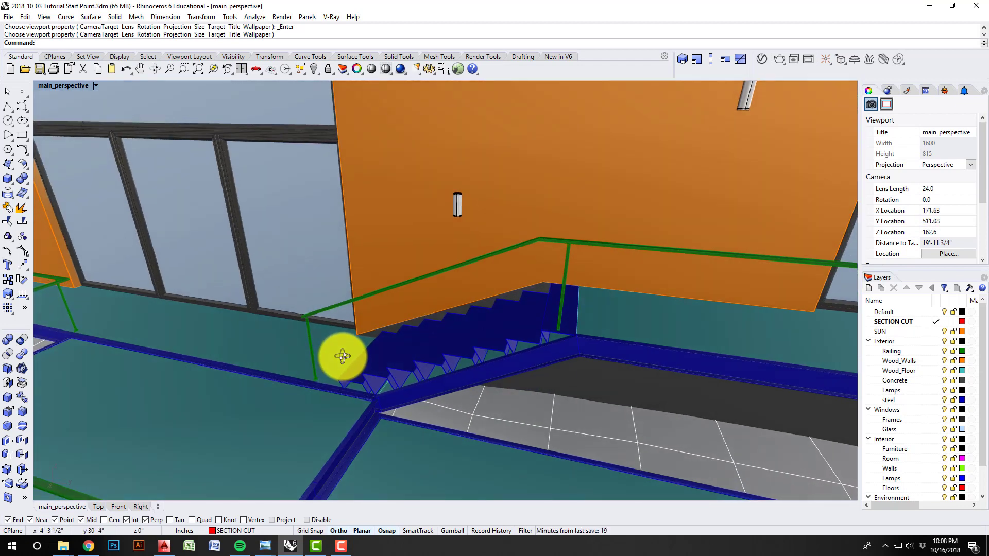
Step: Orbit out and up around the house, briefly starting then cancelling a Boolean difference
{"action": "right_click_drag", "start_coordinate": [343, 356], "coordinate": [358, 309]}
{"action": "scroll", "coordinate": [432, 366], "scroll_direction": "down", "scroll_amount": 5}
{"action": "scroll", "coordinate": [338, 336], "scroll_direction": "down", "scroll_amount": 3}
{"action": "scroll", "coordinate": [355, 315], "scroll_direction": "down", "scroll_amount": 2}
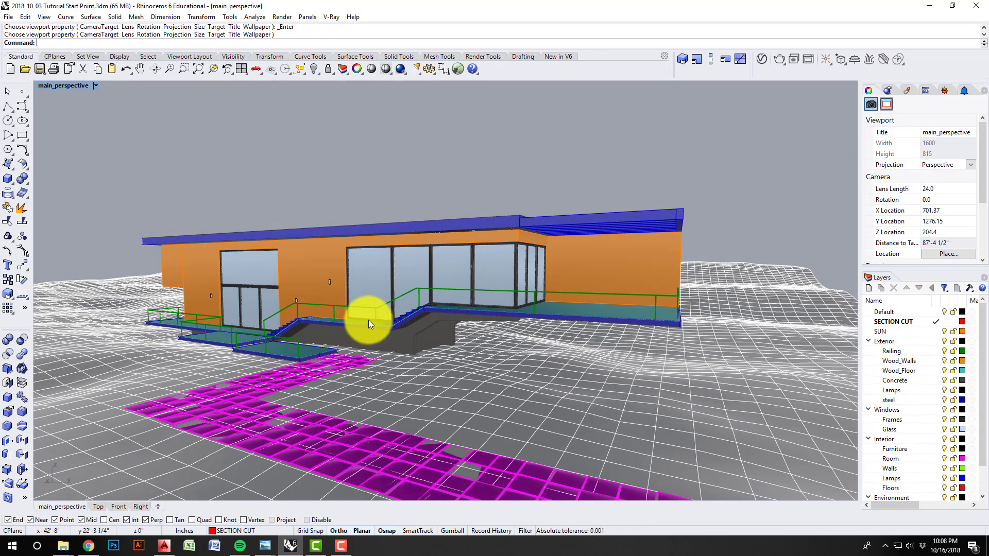
{"action": "right_click_drag", "start_coordinate": [449, 311], "coordinate": [442, 309]}
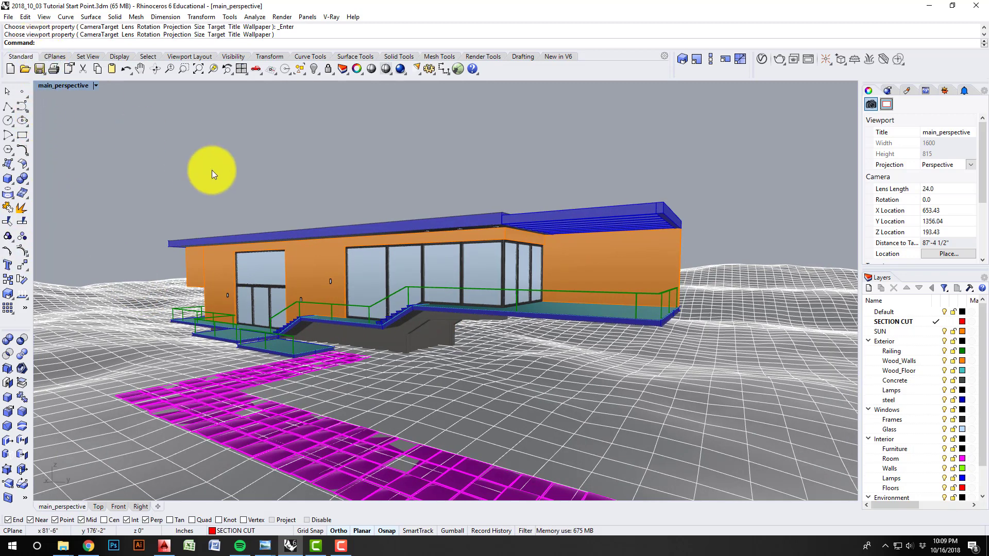
{"action": "right_click_drag", "start_coordinate": [446, 303], "coordinate": [454, 312]}
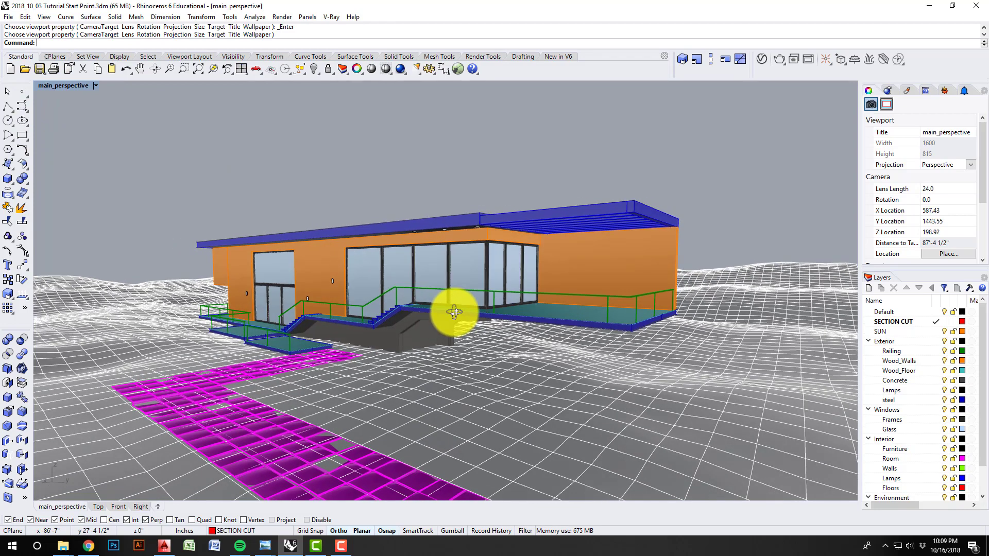
{"action": "left_click", "coordinate": [22, 339]}
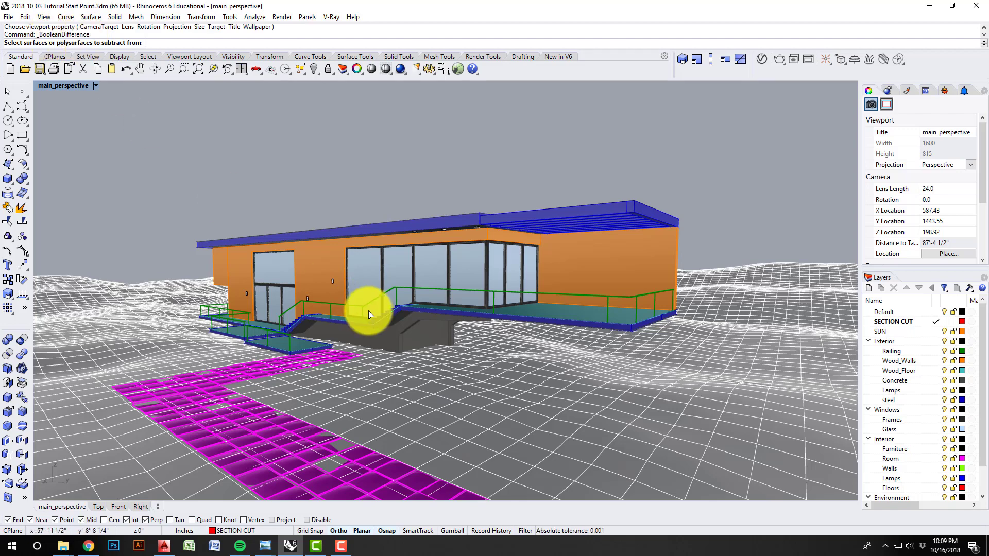
{"action": "scroll", "coordinate": [365, 309], "scroll_direction": "up", "scroll_amount": 3}
{"action": "key", "text": "Escape"}
{"action": "right_click_drag", "start_coordinate": [479, 292], "coordinate": [461, 300]}
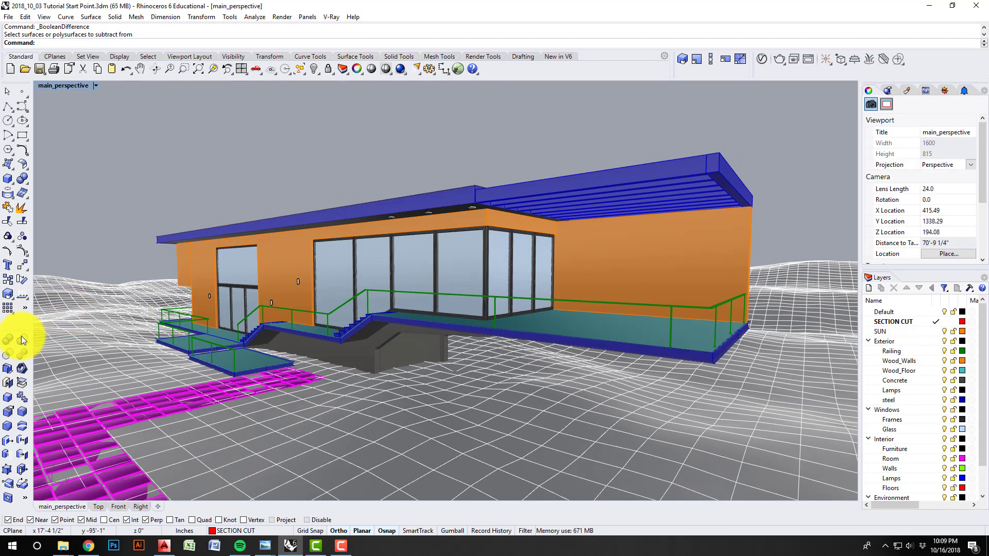
{"action": "right_click_drag", "start_coordinate": [378, 332], "coordinate": [381, 336]}
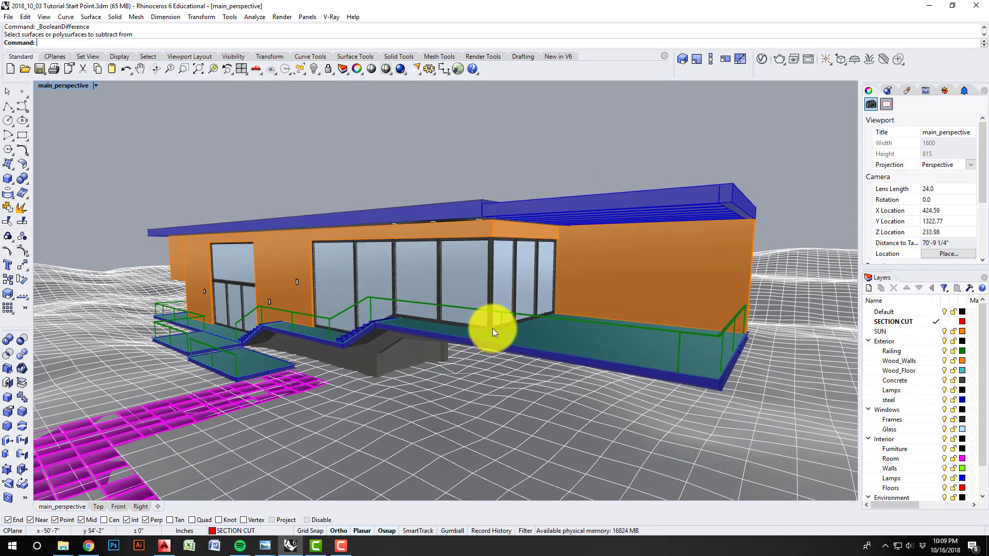
{"action": "type", "text": "P"}
{"action": "key", "text": "Return"}
{"action": "right_click_drag", "start_coordinate": [512, 342], "coordinate": [514, 368]}
{"action": "scroll", "coordinate": [513, 368], "scroll_direction": "up", "scroll_amount": 5}
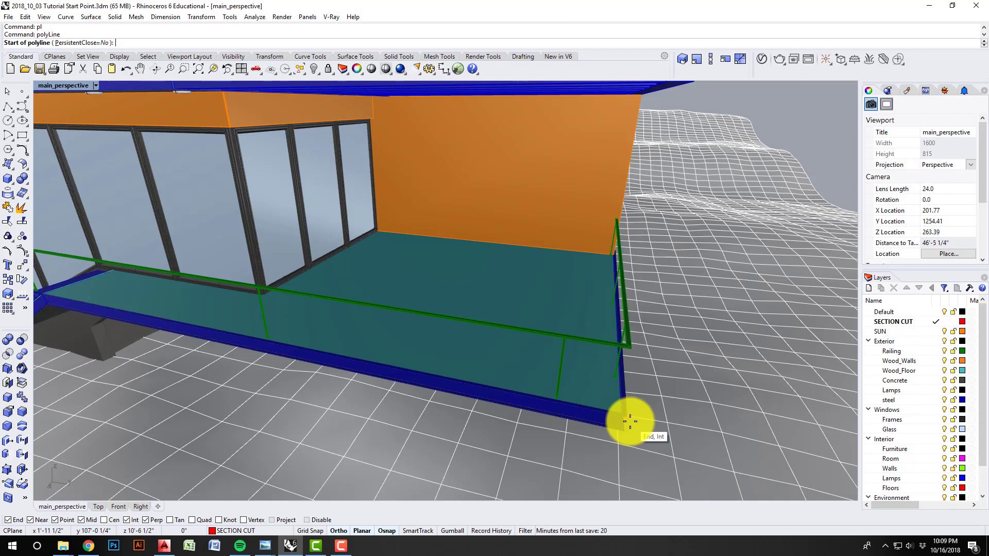
{"action": "left_click", "coordinate": [629, 421]}
{"action": "scroll", "coordinate": [482, 364], "scroll_direction": "down", "scroll_amount": 4}
{"action": "left_click", "coordinate": [646, 405]}
{"action": "left_click", "coordinate": [639, 348]}
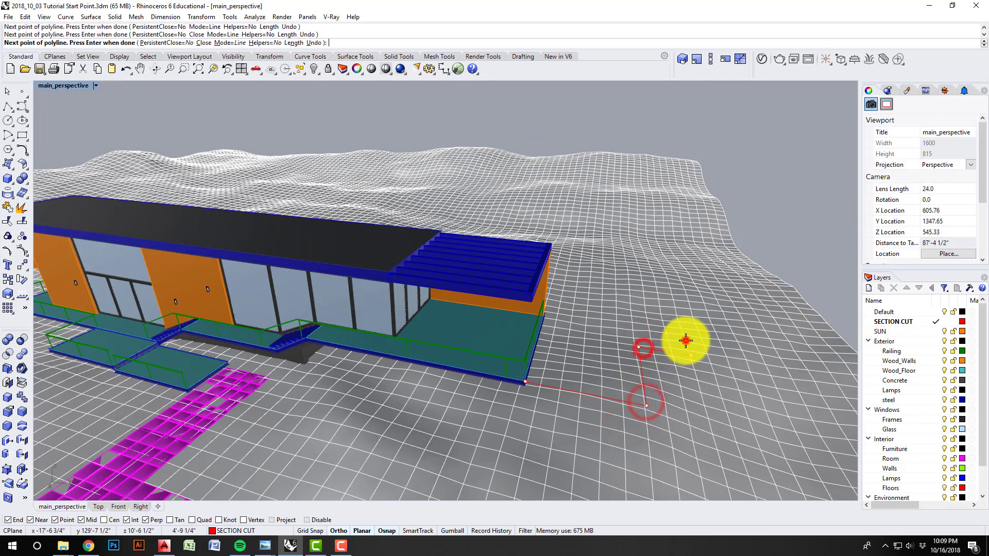
{"action": "left_click", "coordinate": [686, 341]}
{"action": "key", "text": "Return"}
{"action": "right_click_drag", "start_coordinate": [525, 417], "coordinate": [463, 381]}
{"action": "left_click", "coordinate": [555, 369]}
{"action": "key", "text": "Delete"}
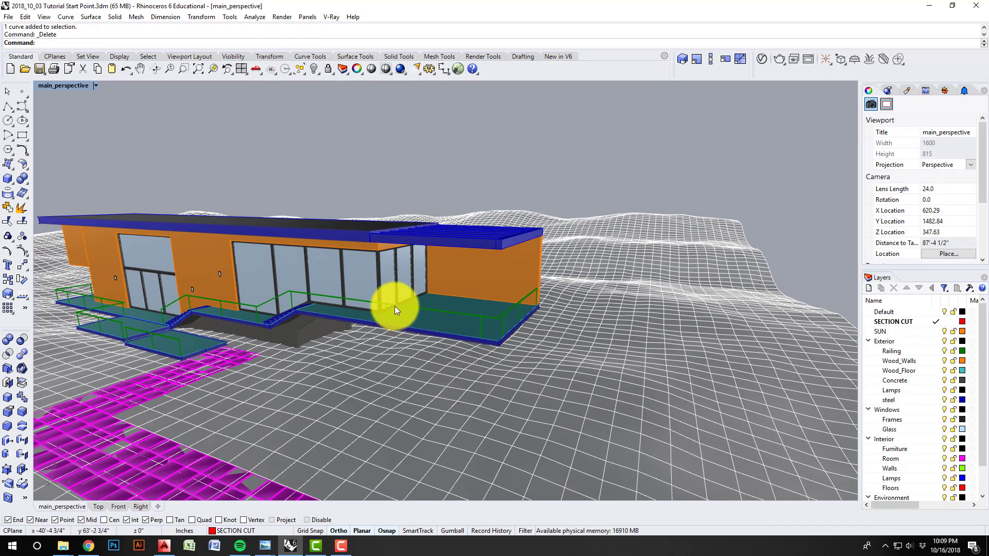
{"action": "mouse_move", "coordinate": [395, 306]}
{"action": "right_mouse_down"}
{"action": "mouse_move", "coordinate": [443, 334]}
{"action": "mouse_move", "coordinate": [408, 316]}
{"action": "mouse_move", "coordinate": [408, 303]}
{"action": "right_mouse_up"}
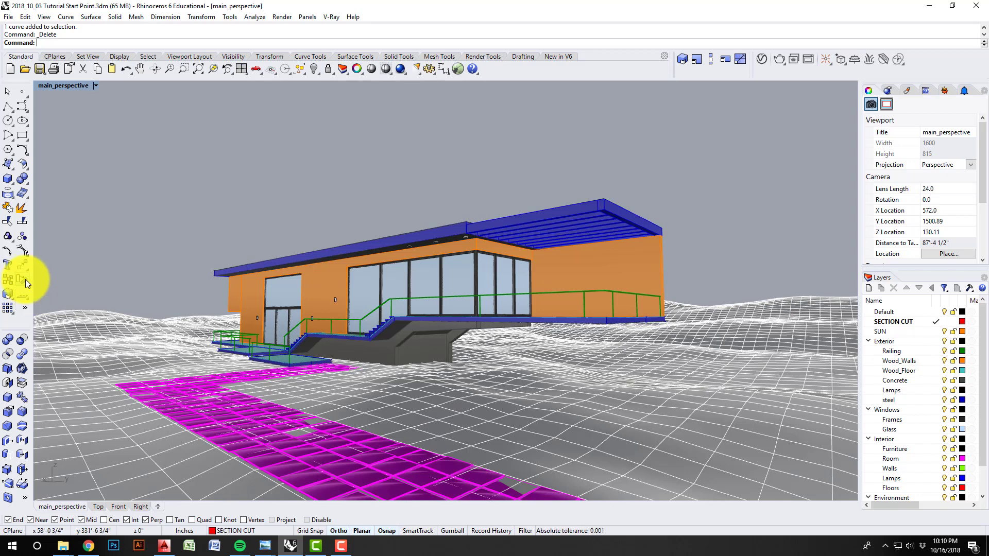
{"action": "right_click_drag", "start_coordinate": [280, 301], "coordinate": [283, 309]}
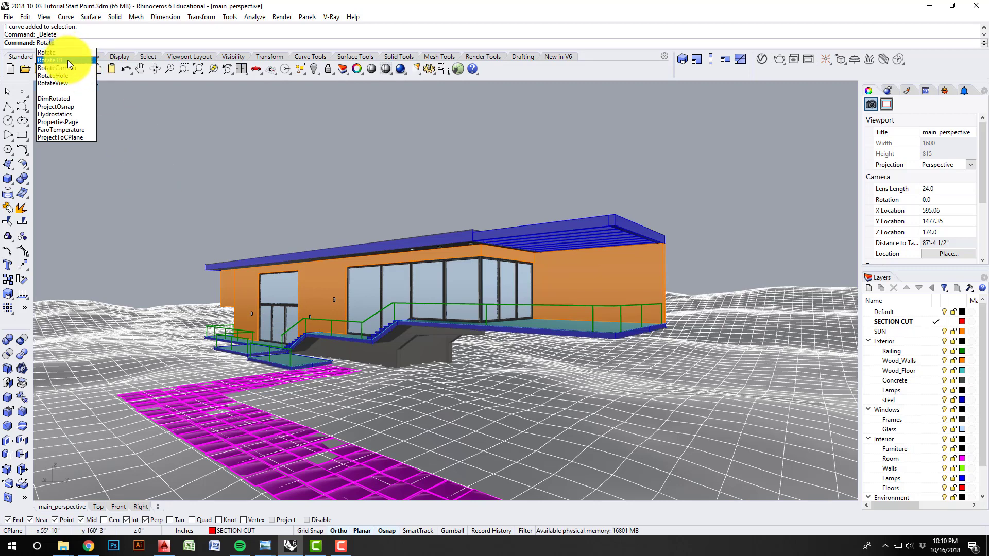
{"action": "right_click_drag", "start_coordinate": [296, 233], "coordinate": [294, 223]}
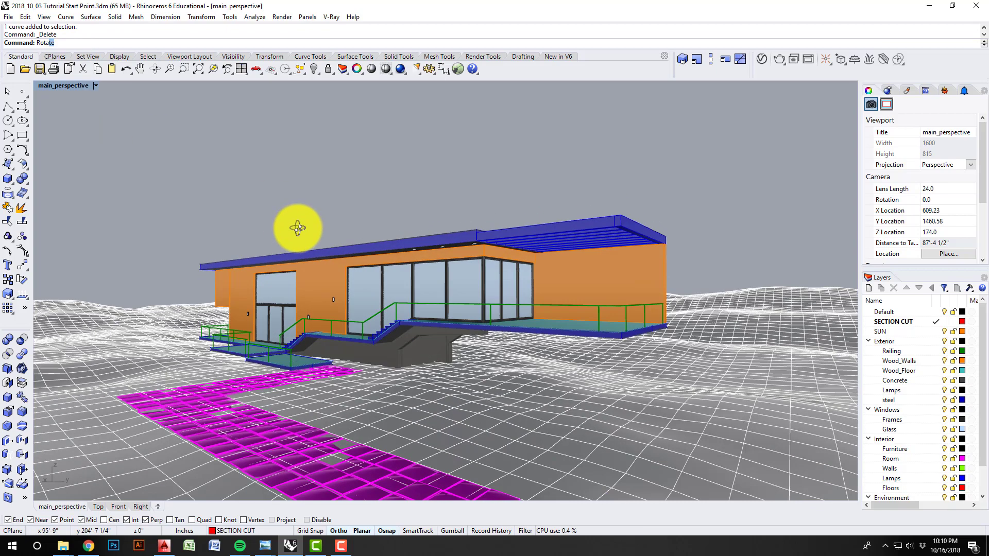
{"action": "type", "text": "rotate"}
{"action": "key", "text": "Return"}
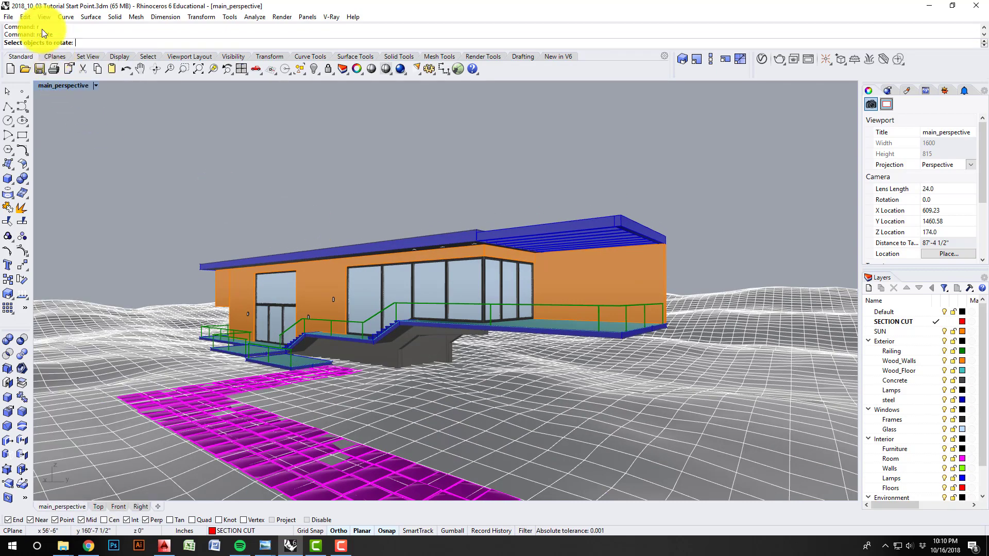
{"action": "mouse_move", "coordinate": [471, 287]}
{"action": "right_mouse_down"}
{"action": "mouse_move", "coordinate": [463, 298]}
{"action": "mouse_move", "coordinate": [569, 320]}
{"action": "mouse_move", "coordinate": [566, 309]}
{"action": "mouse_move", "coordinate": [462, 287]}
{"action": "mouse_move", "coordinate": [496, 287]}
{"action": "mouse_move", "coordinate": [474, 309]}
{"action": "mouse_move", "coordinate": [490, 307]}
{"action": "mouse_move", "coordinate": [461, 304]}
{"action": "right_mouse_up"}
{"action": "key", "text": "Escape"}
{"action": "scroll", "coordinate": [569, 301], "scroll_direction": "up", "scroll_amount": 3}
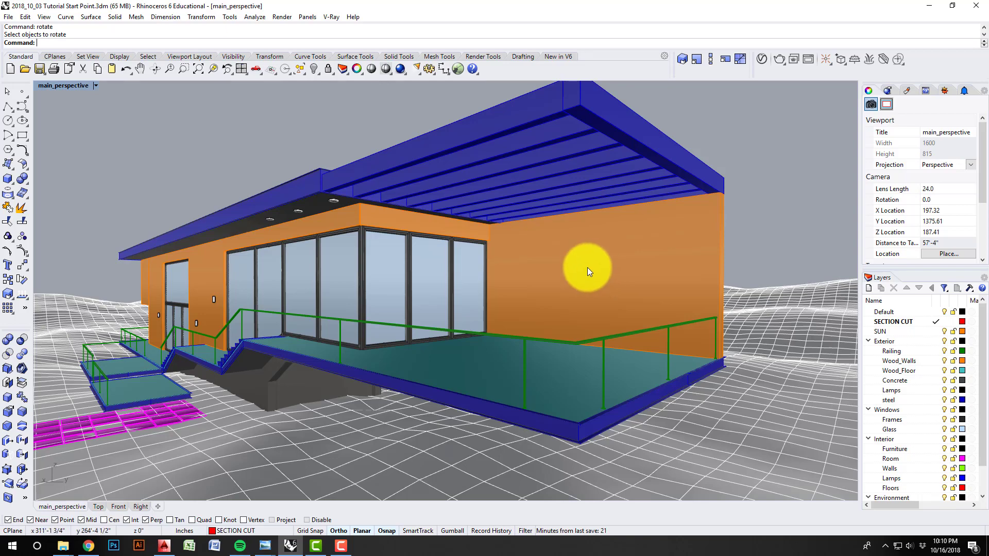
{"action": "right_click_drag", "start_coordinate": [564, 289], "coordinate": [516, 295]}
{"action": "scroll", "coordinate": [519, 276], "scroll_direction": "down", "scroll_amount": 3}
{"action": "scroll", "coordinate": [524, 282], "scroll_direction": "up", "scroll_amount": 3}
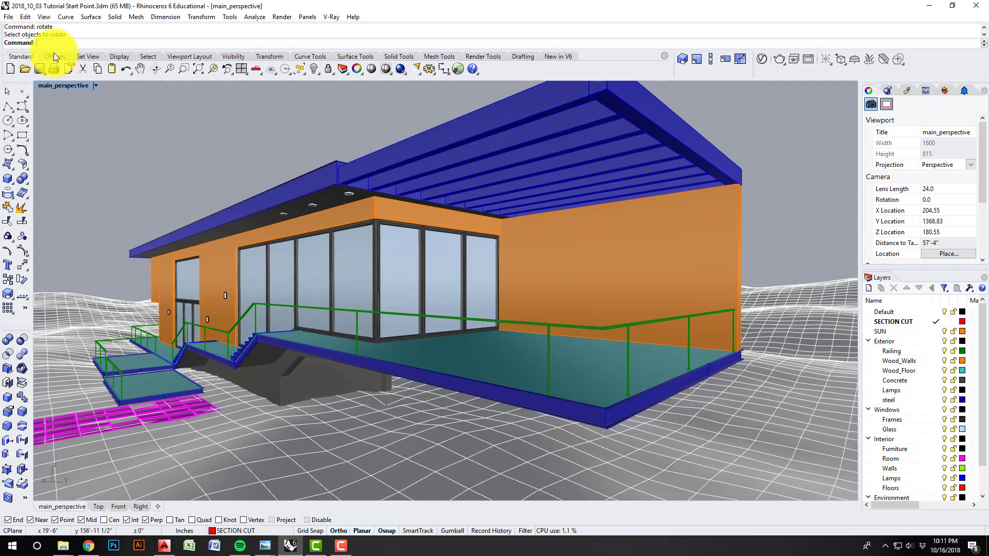
{"action": "right_click_drag", "start_coordinate": [397, 249], "coordinate": [433, 367]}
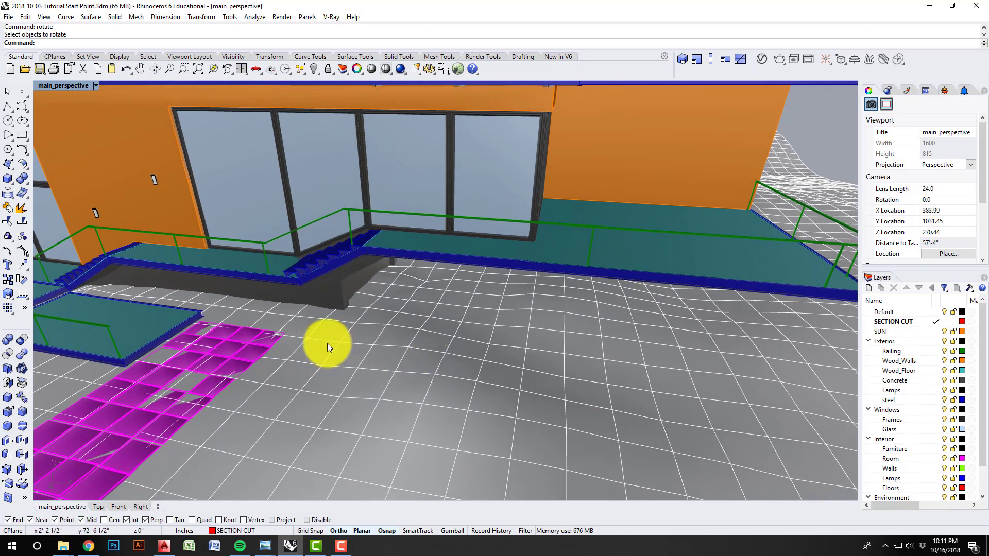
Step: Draw a rectangle on the ground in front of the deck
{"action": "left_click", "coordinate": [22, 137]}
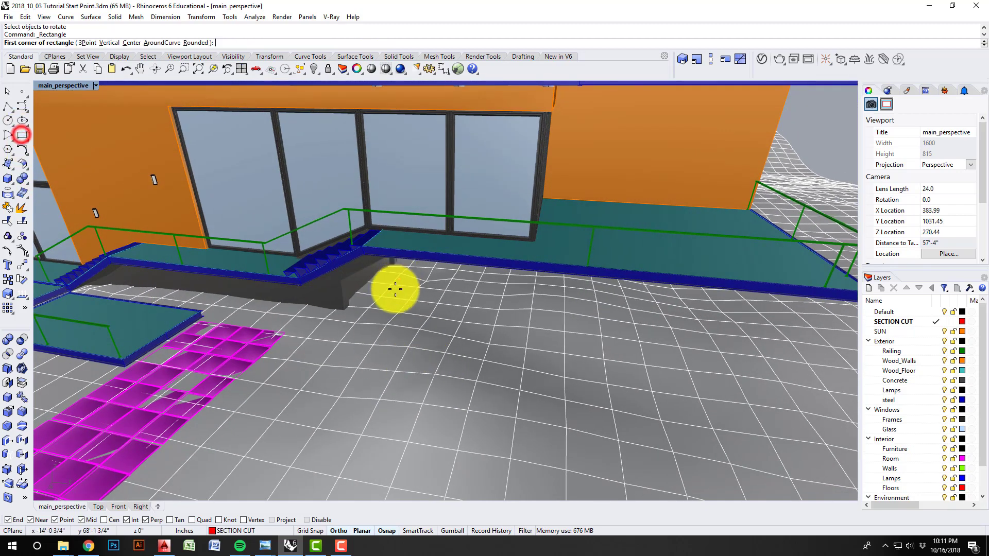
{"action": "left_click", "coordinate": [457, 367]}
{"action": "left_click", "coordinate": [541, 445]}
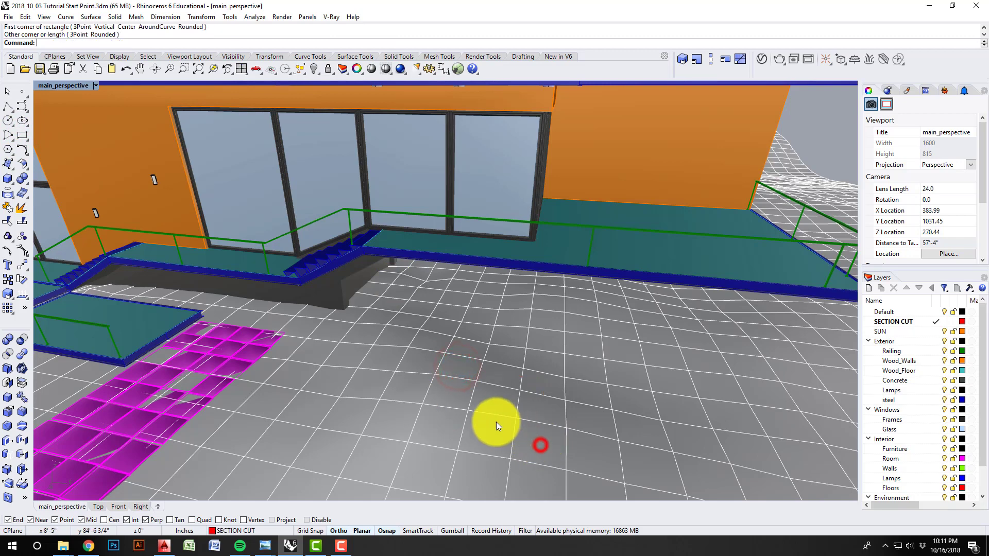
Step: In wireframe, select the rectangle and start ExtrudeCrv on it, then return to shaded display
{"action": "key", "text": "ctrl+alt+w"}
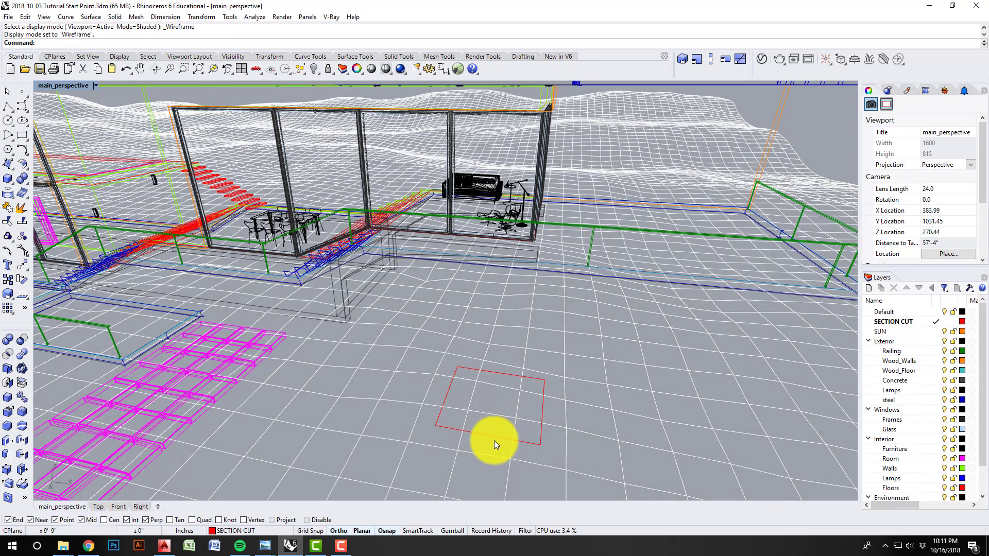
{"action": "left_click", "coordinate": [500, 438]}
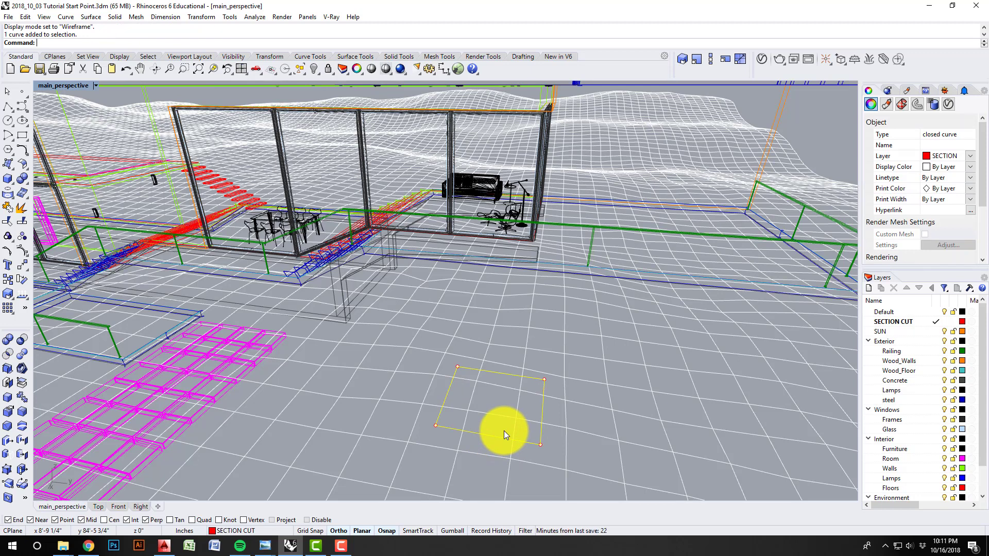
{"action": "type", "text": "c"}
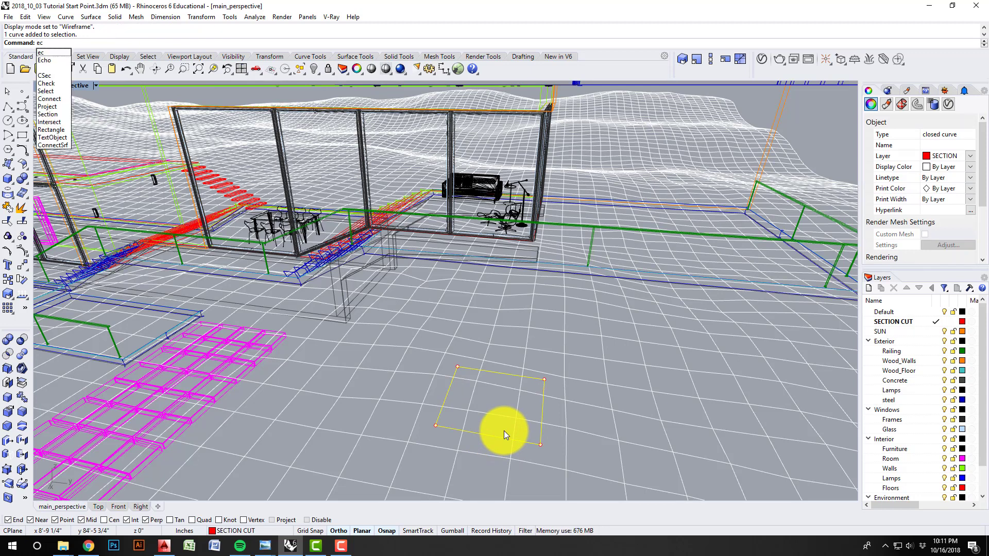
{"action": "key", "text": "Return"}
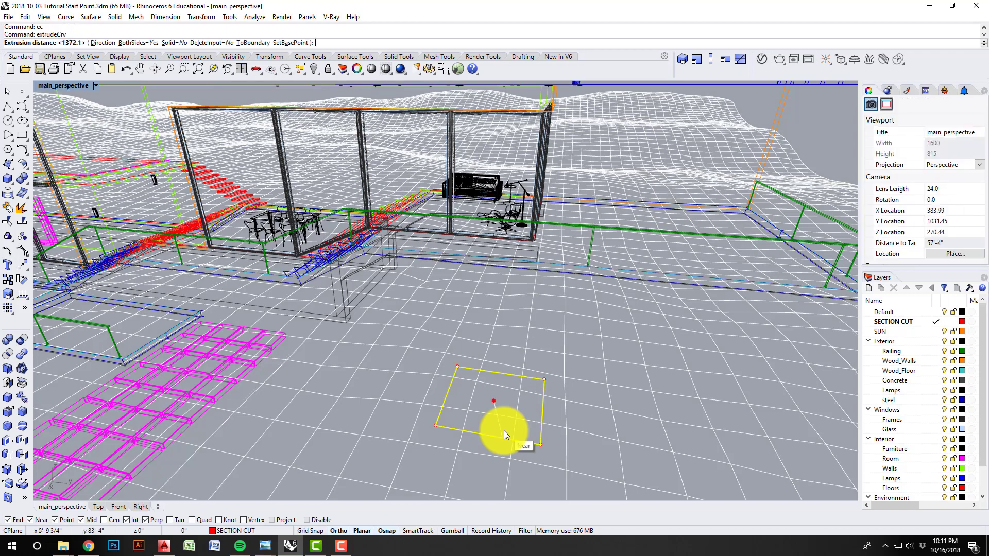
{"action": "right_click_drag", "start_coordinate": [477, 428], "coordinate": [478, 405]}
{"action": "key", "text": "ctrl+alt+s"}
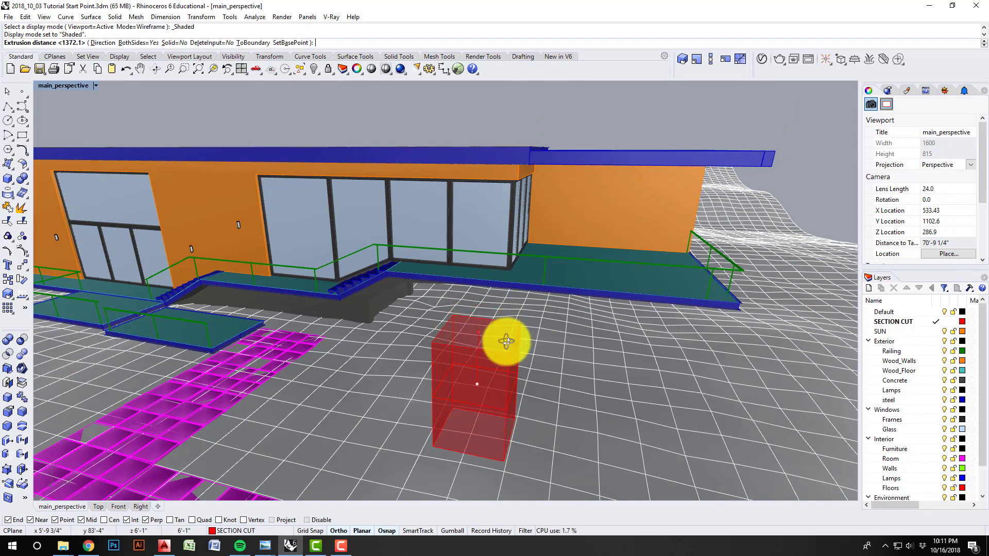
Step: Set the extrusion to Solid=Yes and turn BothSides off while orbiting the preview
{"action": "mouse_move", "coordinate": [506, 343]}
{"action": "right_mouse_down"}
{"action": "mouse_move", "coordinate": [503, 389]}
{"action": "mouse_move", "coordinate": [501, 355]}
{"action": "right_mouse_up"}
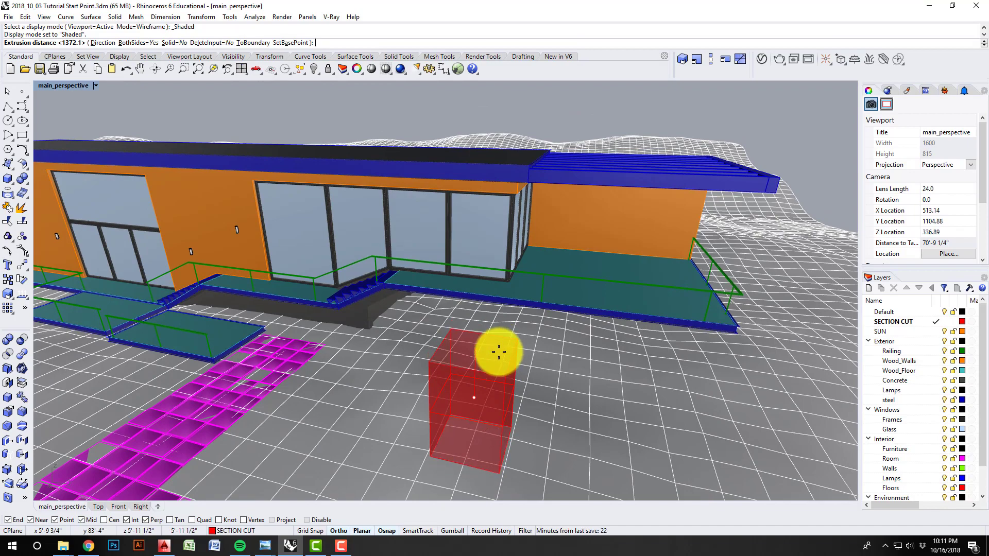
{"action": "right_click_drag", "start_coordinate": [503, 349], "coordinate": [490, 437]}
{"action": "scroll", "coordinate": [490, 437], "scroll_direction": "up", "scroll_amount": 3}
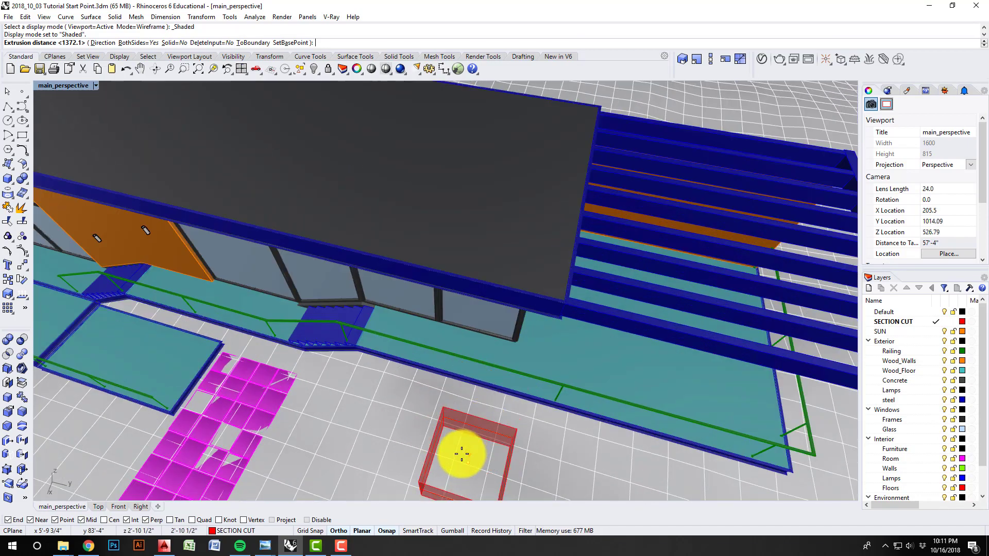
{"action": "right_click_drag", "start_coordinate": [460, 453], "coordinate": [457, 419]}
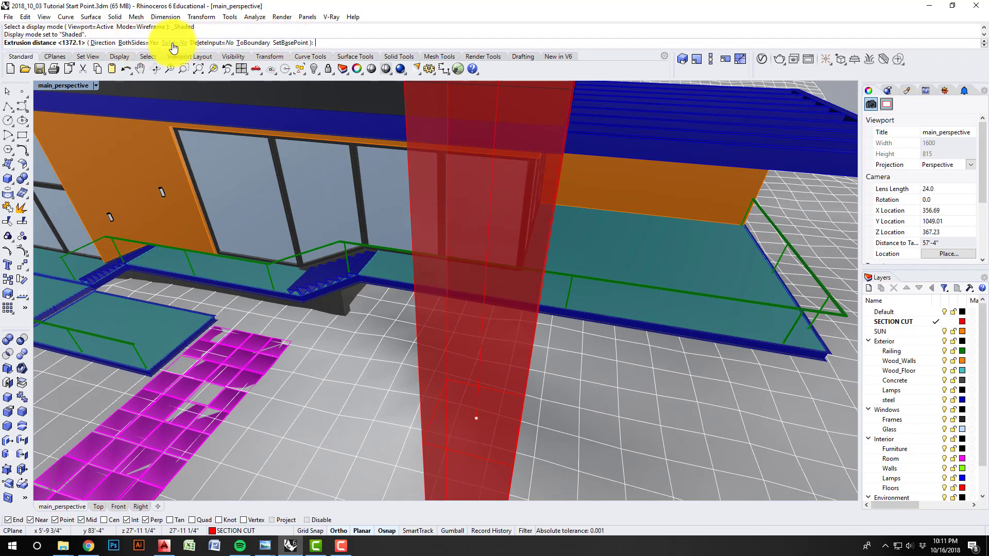
{"action": "left_click", "coordinate": [175, 43]}
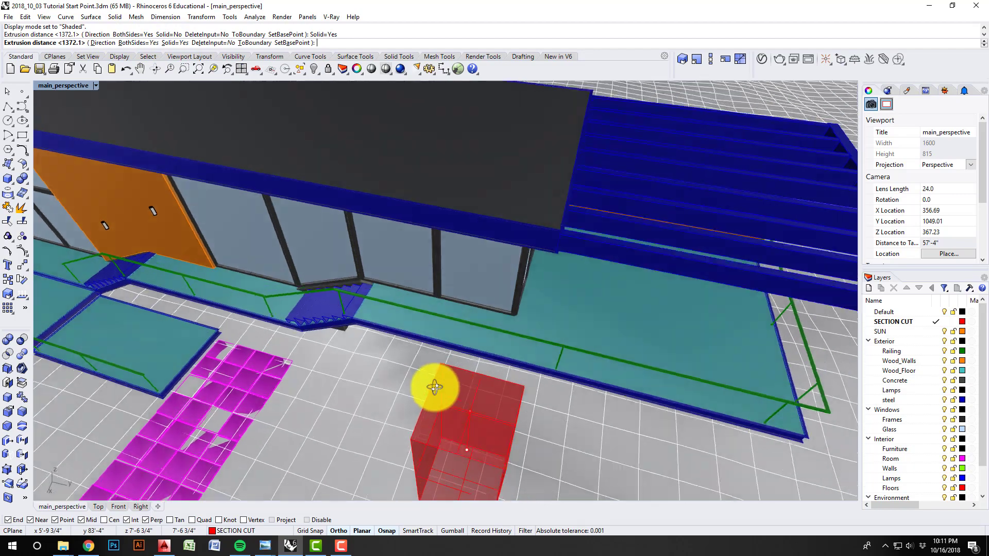
{"action": "mouse_move", "coordinate": [434, 387]}
{"action": "right_mouse_down"}
{"action": "mouse_move", "coordinate": [431, 399]}
{"action": "mouse_move", "coordinate": [437, 377]}
{"action": "right_mouse_up"}
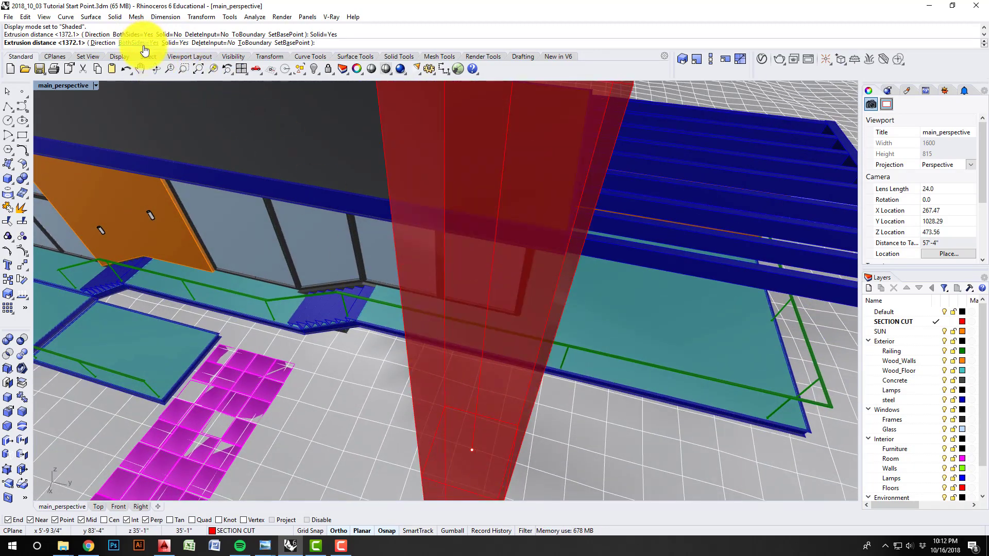
{"action": "left_click", "coordinate": [139, 43]}
Step: Set the box height to finish the red box, then select it
{"action": "scroll", "coordinate": [364, 354], "scroll_direction": "down", "scroll_amount": 3}
{"action": "right_click_drag", "start_coordinate": [365, 353], "coordinate": [443, 296]}
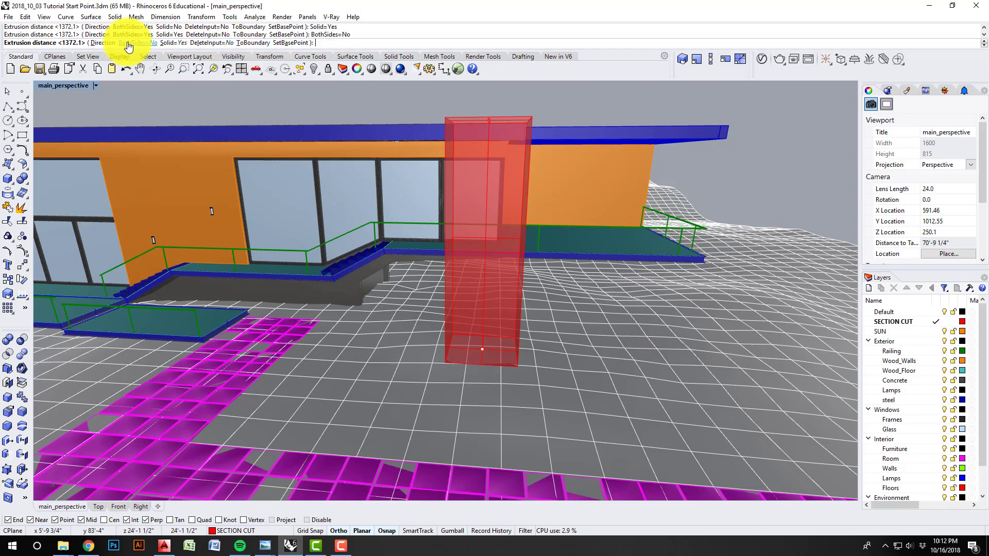
{"action": "scroll", "coordinate": [431, 322], "scroll_direction": "up", "scroll_amount": 2}
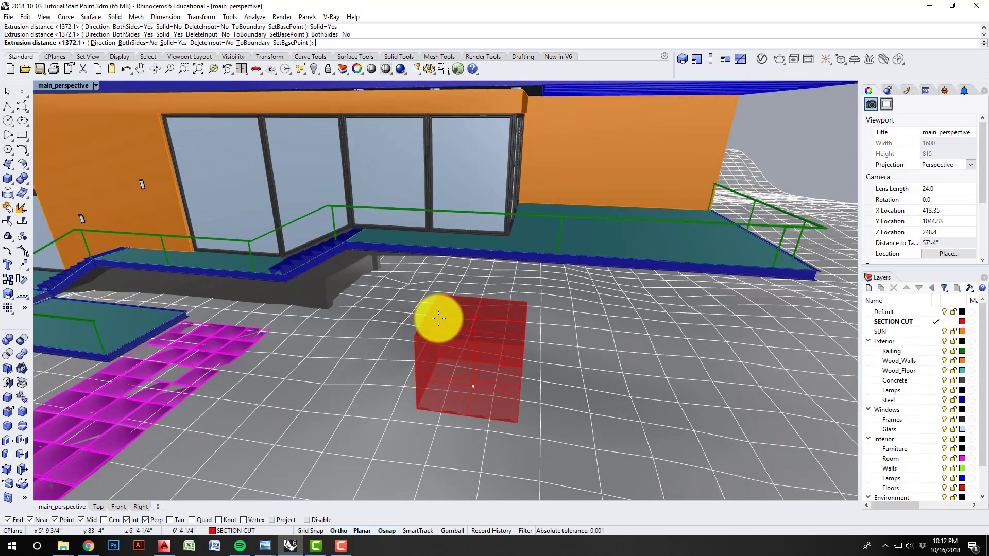
{"action": "right_click_drag", "start_coordinate": [441, 307], "coordinate": [438, 309]}
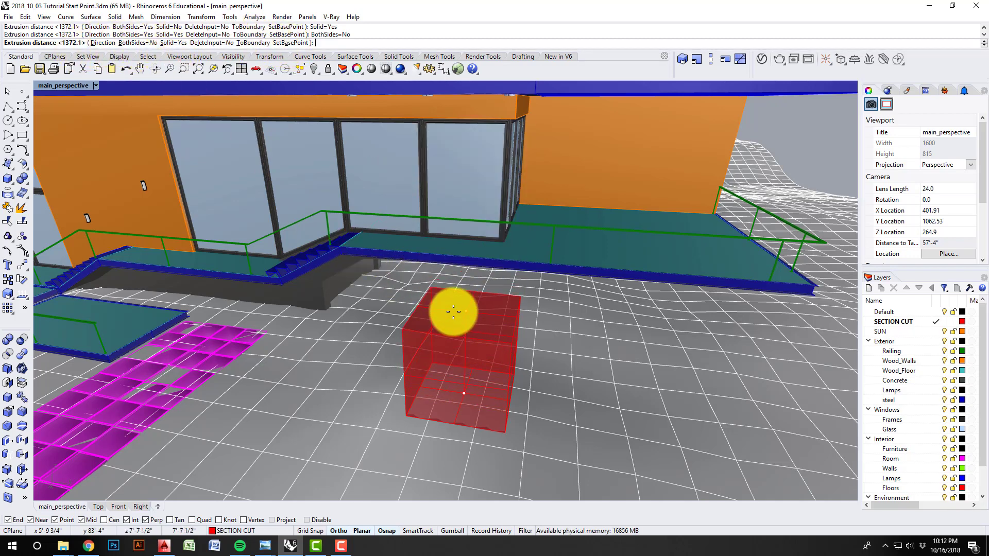
{"action": "left_click", "coordinate": [452, 310]}
{"action": "right_click_drag", "start_coordinate": [410, 325], "coordinate": [509, 339]}
{"action": "left_click", "coordinate": [488, 289]}
{"action": "key", "text": "Escape"}
{"action": "left_click", "coordinate": [488, 342]}
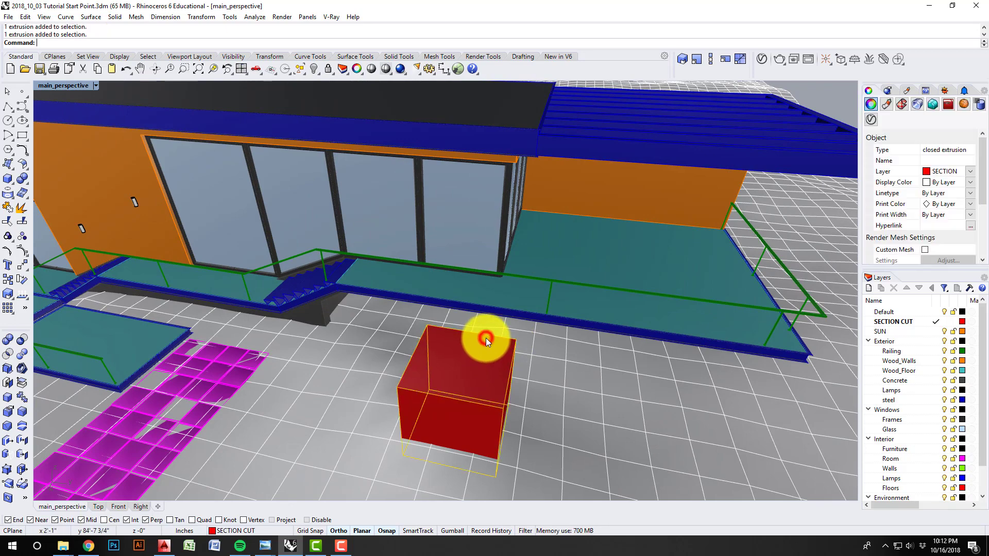
Step: Delete the red box and orbit back out to see the whole house
{"action": "key", "text": "Delete"}
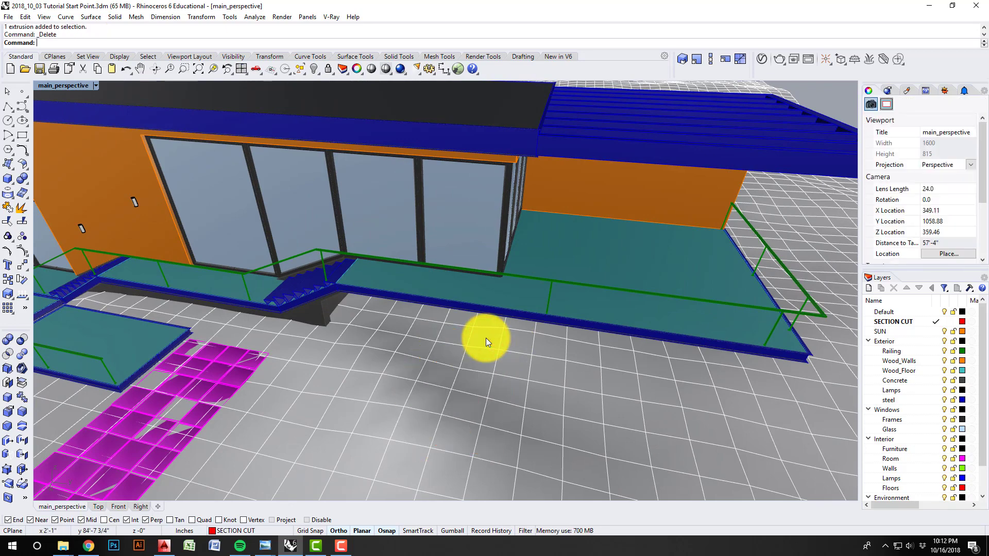
{"action": "right_click_drag", "start_coordinate": [486, 338], "coordinate": [415, 332]}
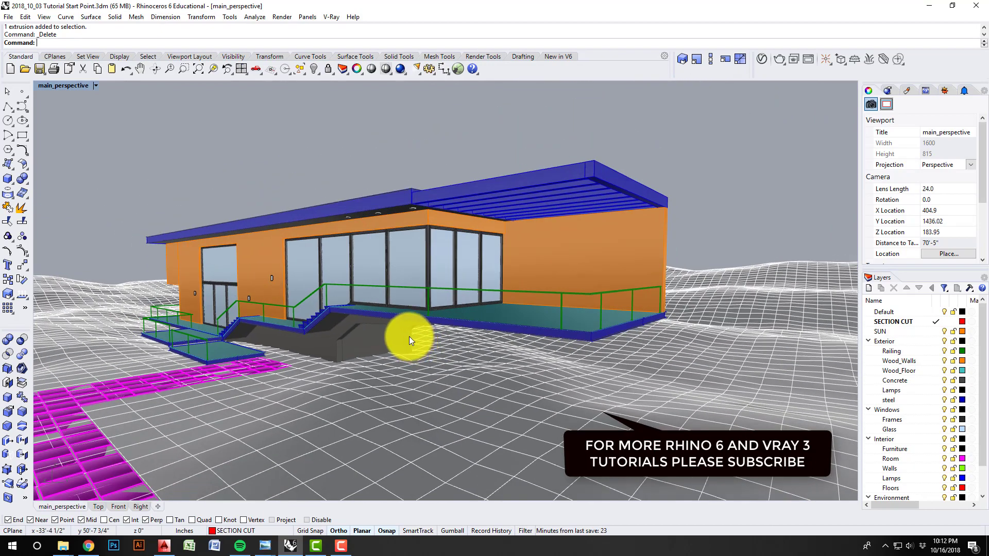